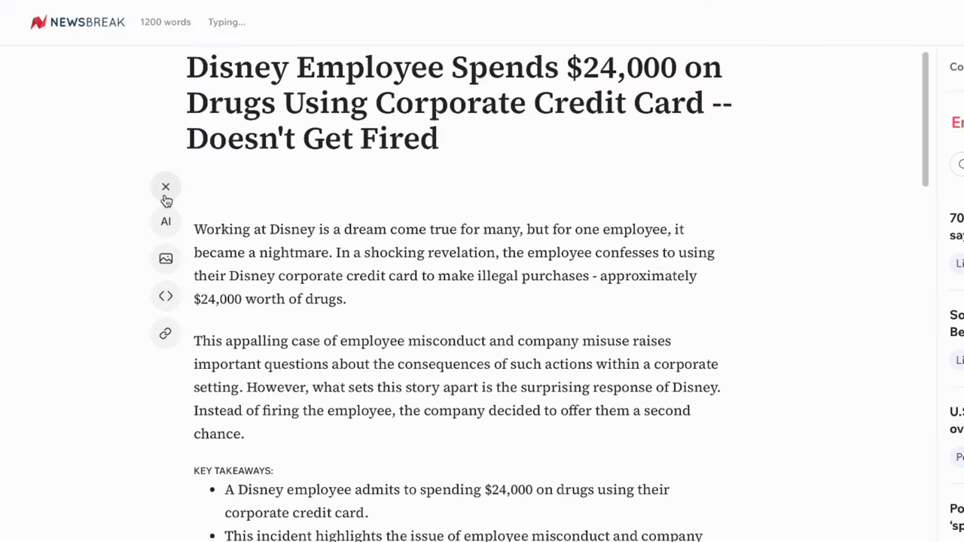
- Start an AI prompt reading 'Write an int' on the Disney credit-card article draft
click(165, 221)
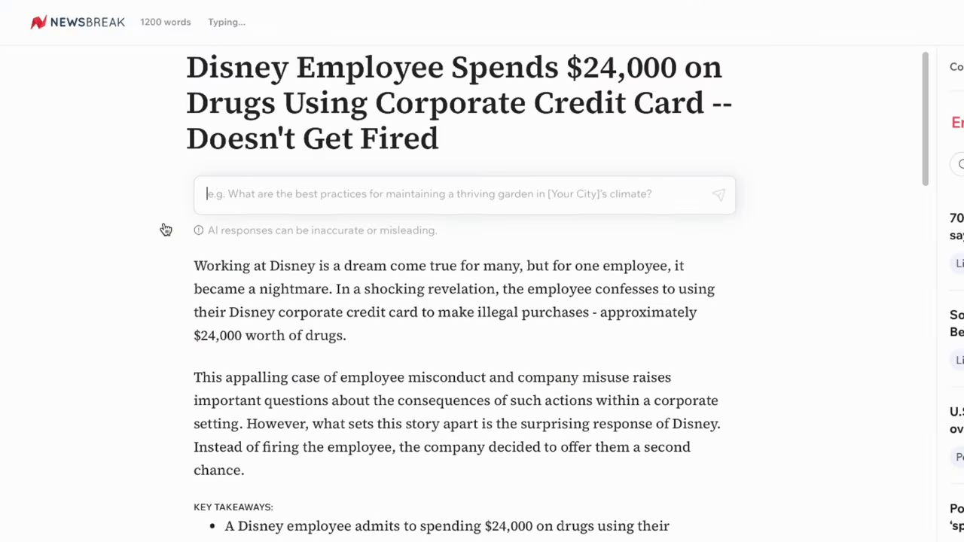
text(Write an)
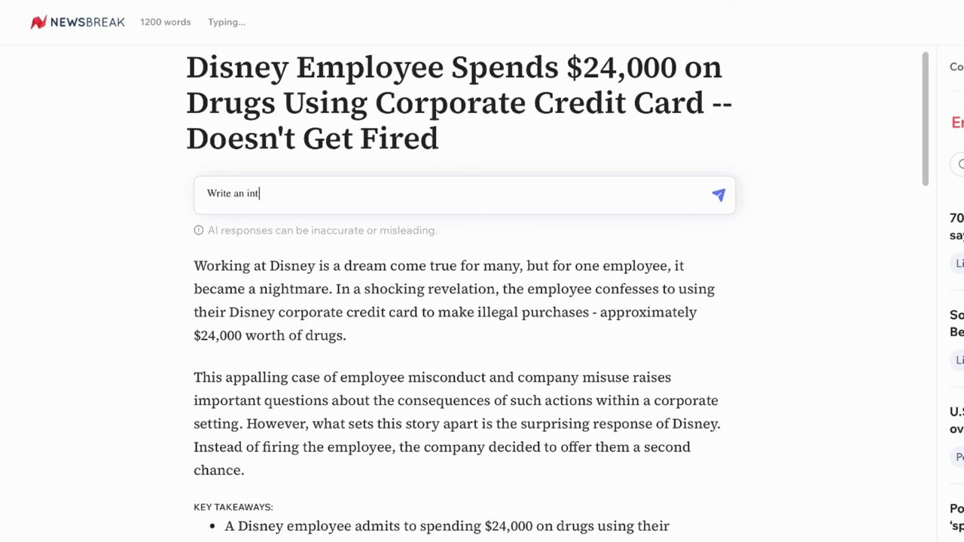
text( int)
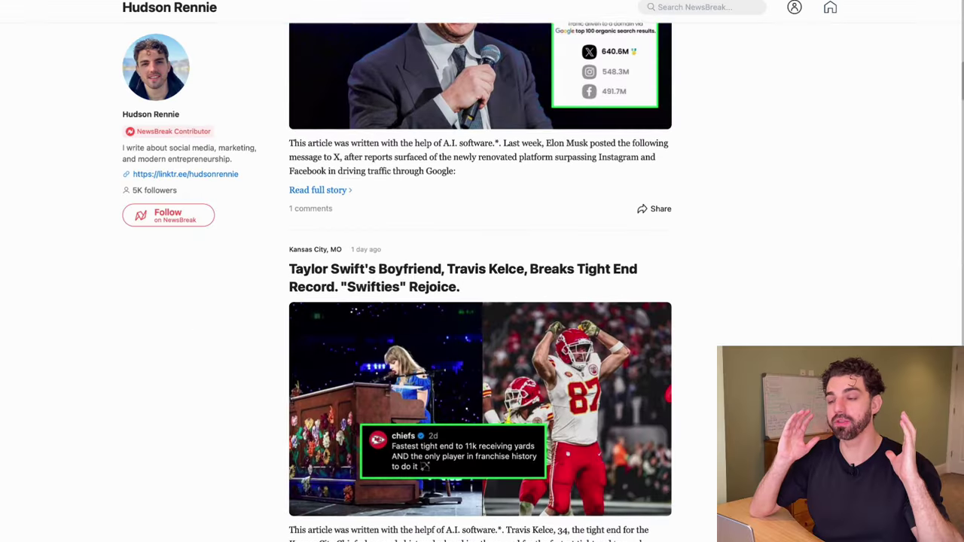
- Scroll through the published AI-assisted articles and their impression and view stats
scroll(479, 271, down, 5)
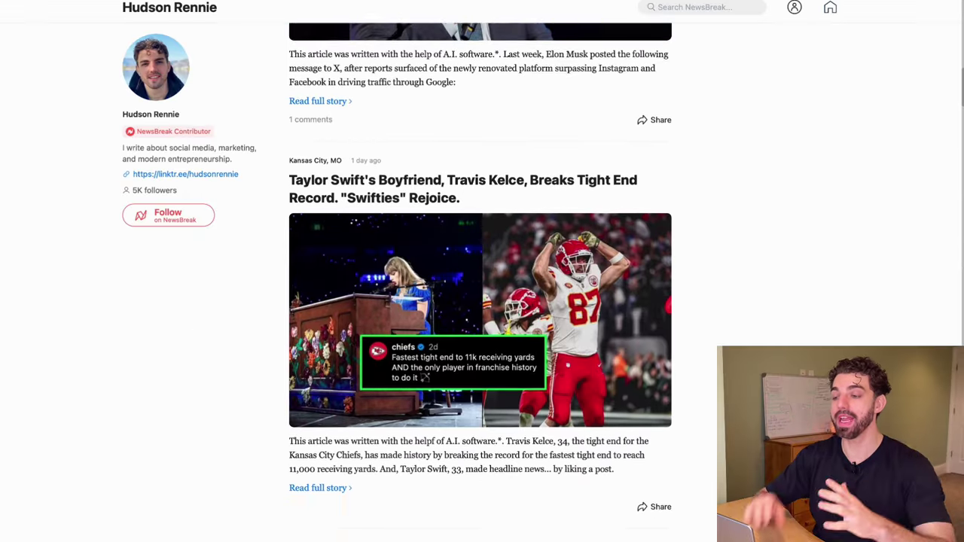
scroll(480, 286, down, 10)
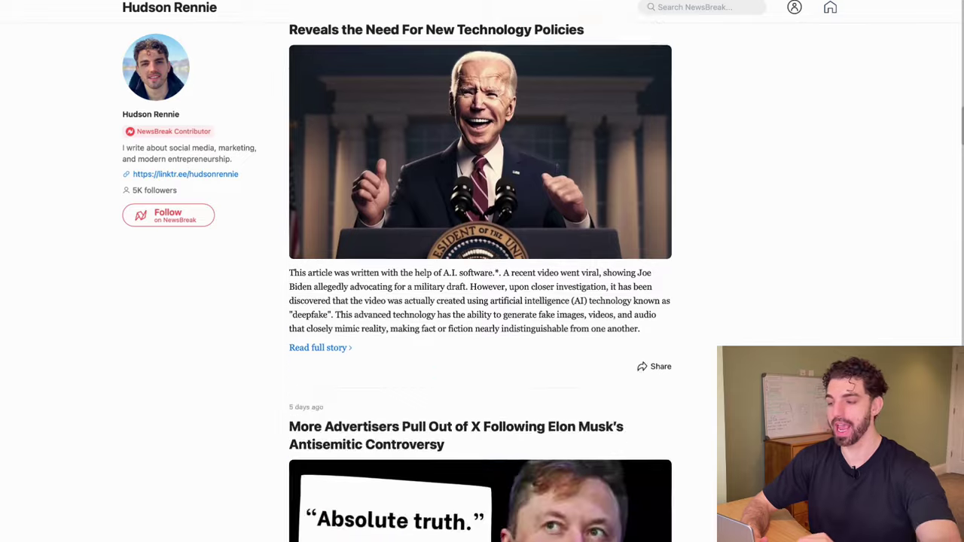
scroll(480, 286, down, 10)
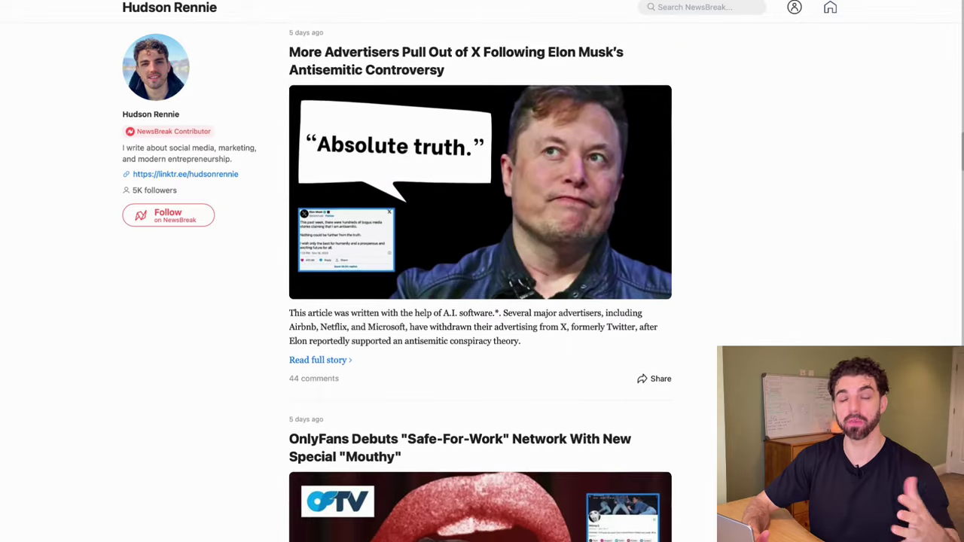
scroll(479, 286, down, 10)
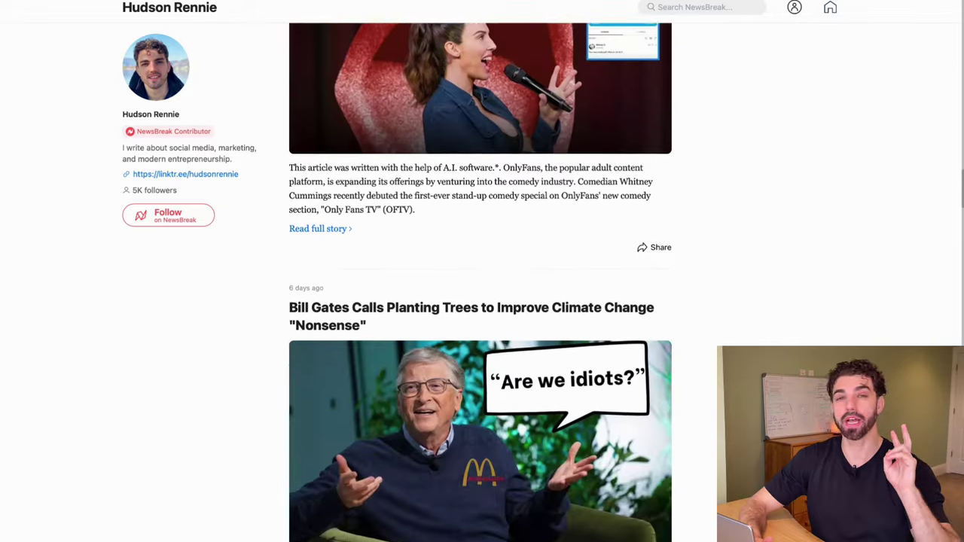
scroll(479, 286, down, 7)
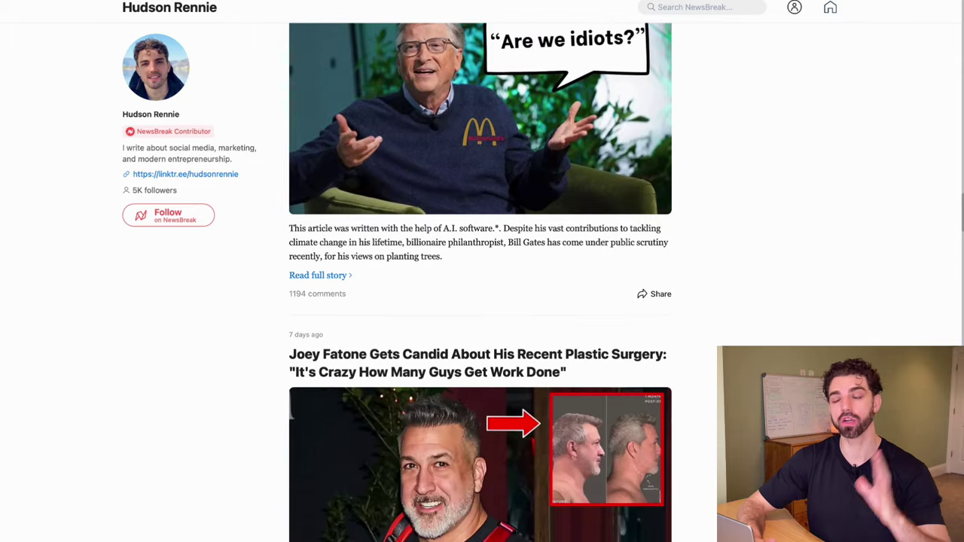
scroll(480, 286, down, 4)
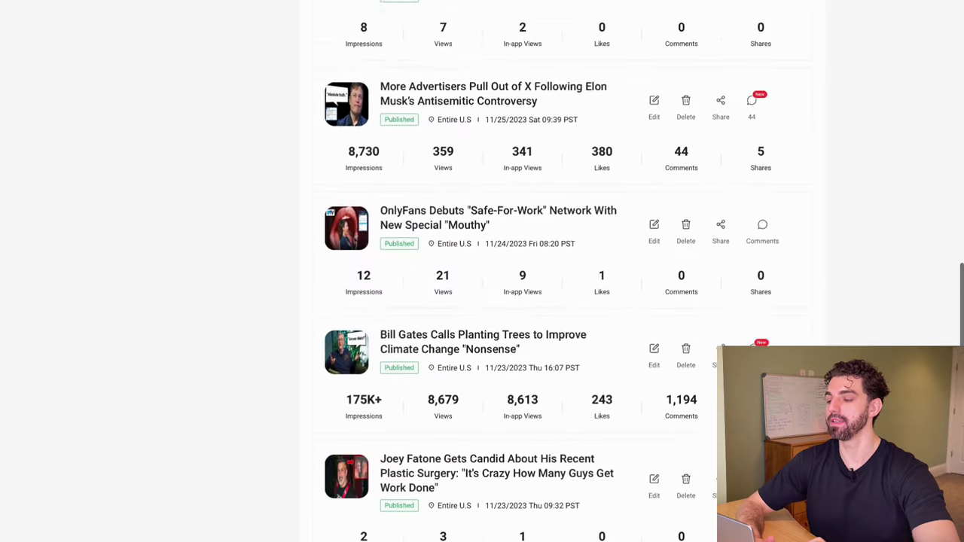
scroll(557, 286, down, 8)
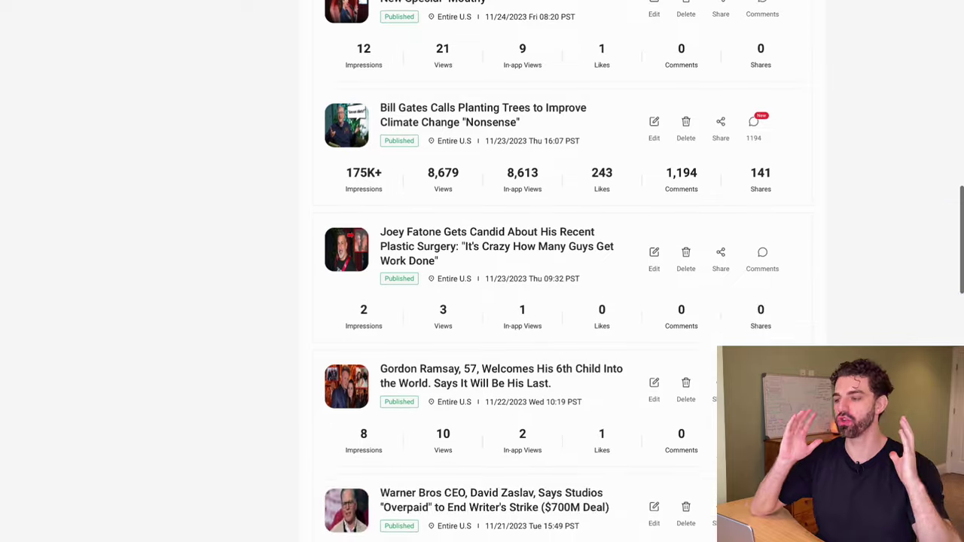
scroll(558, 286, down, 8)
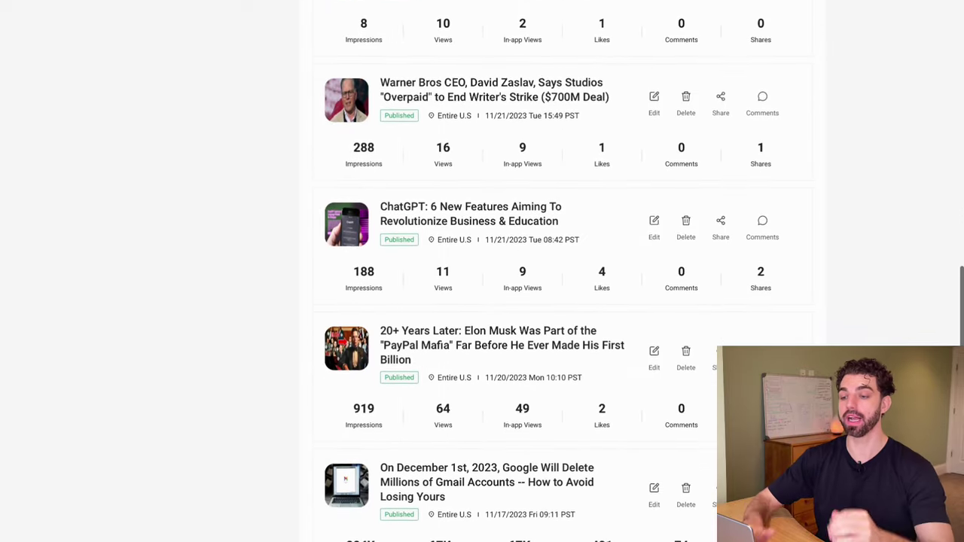
scroll(557, 286, down, 8)
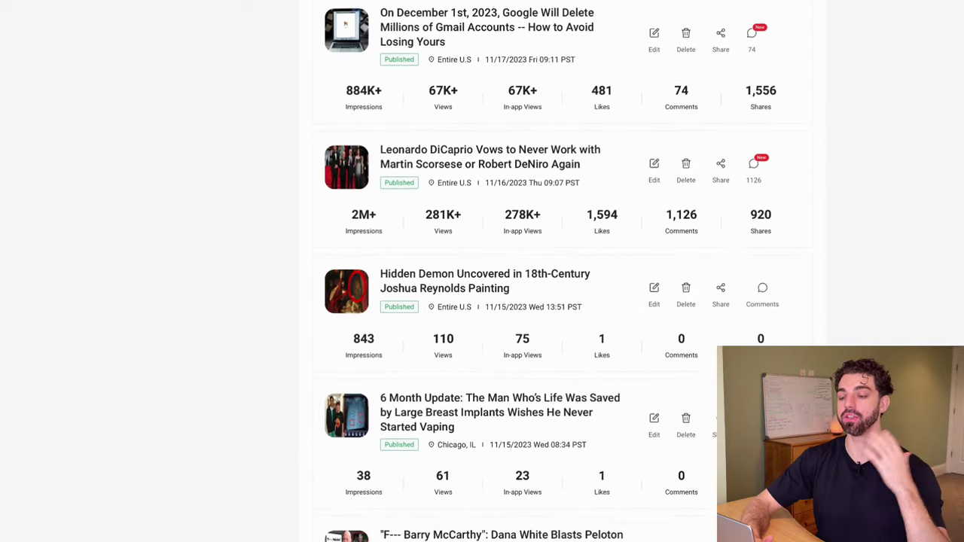
scroll(558, 286, down, 5)
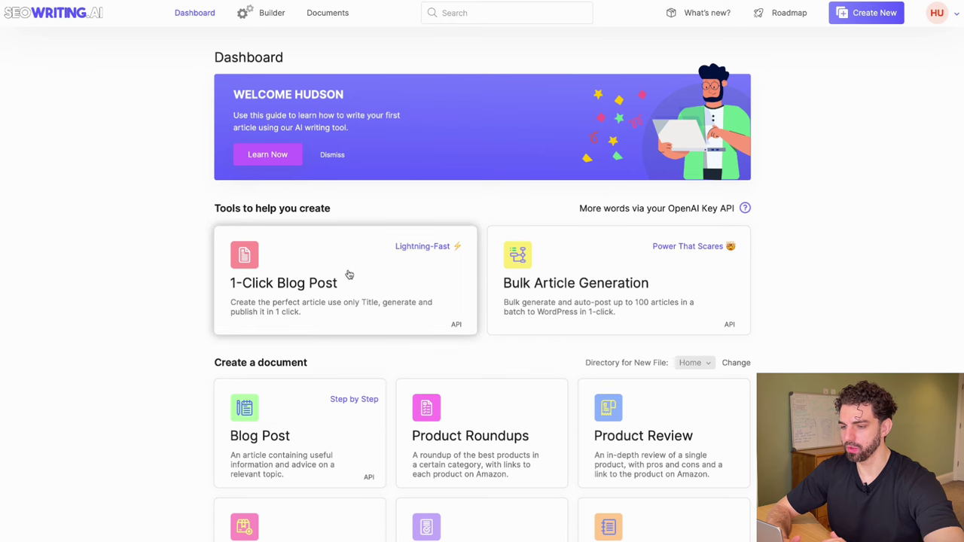
- Start a 1-Click Blog Post with the pasted X-surpasses-Instagram headline and keyword 'Elon Musk, Twitte'
click(349, 274)
click(275, 215)
text(X Surpasses Instagram & Facebook in Google Traffic: "Guess We're Not Done Yet")
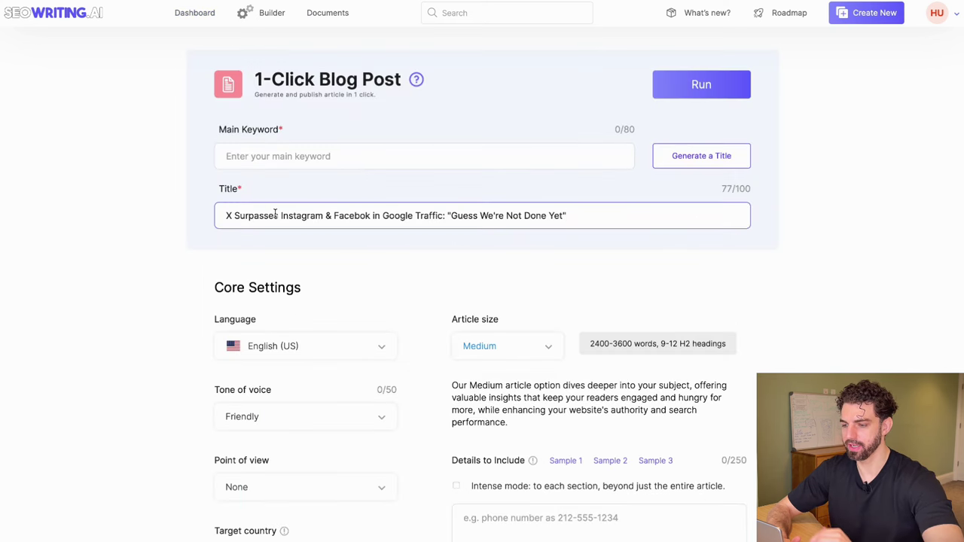
click(272, 158)
text(T)
key(BackSpace)
text(Elon )
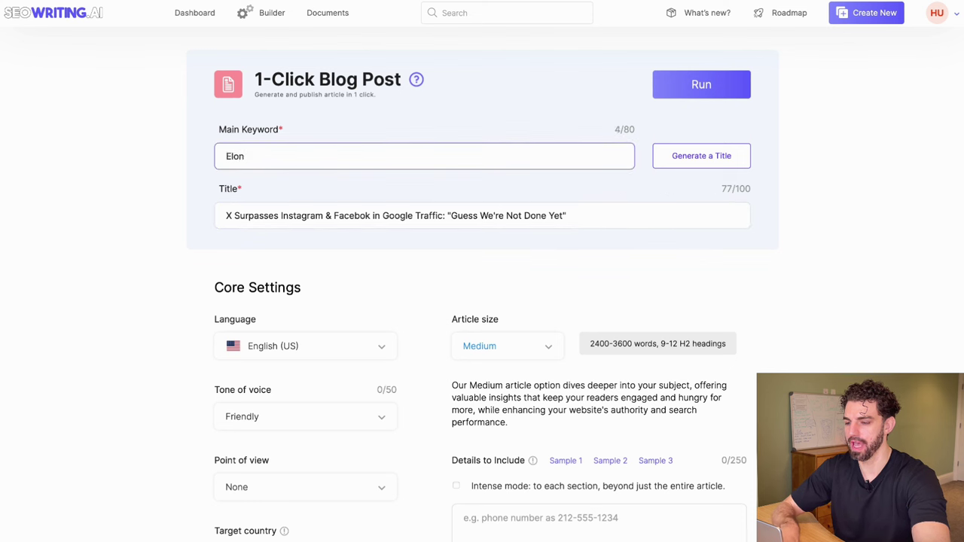
text(Musk, Twitter/X)
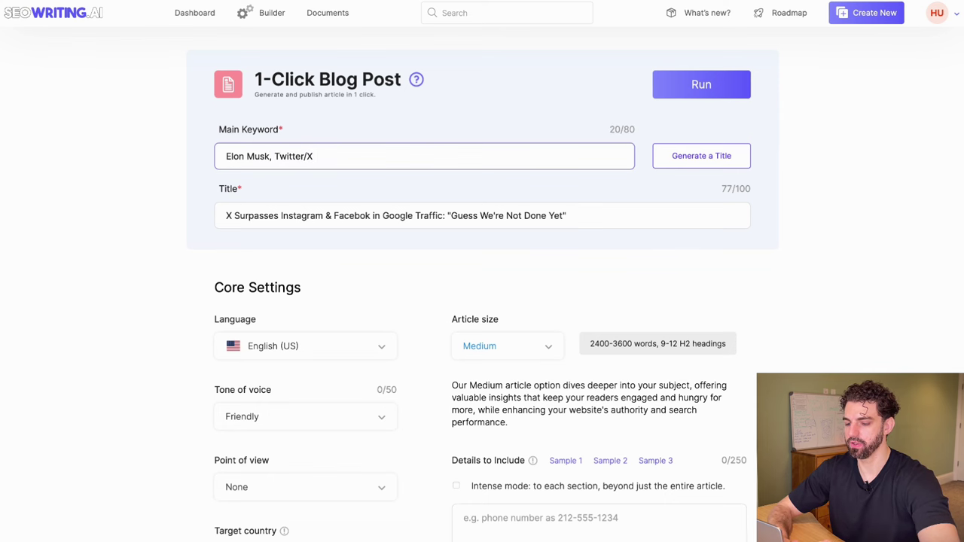
- Target the United States and set the article size to Small
scroll(815, 299, down, 3)
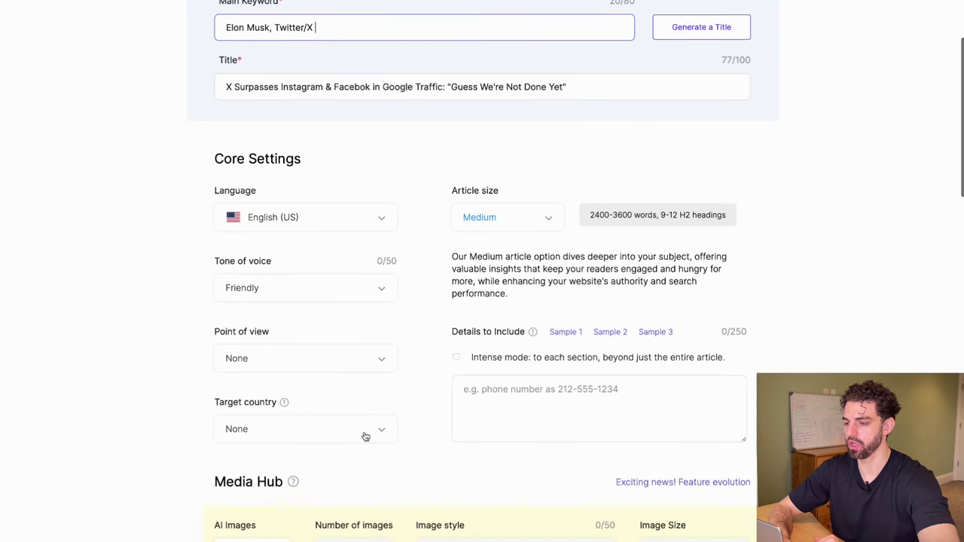
click(359, 437)
click(298, 294)
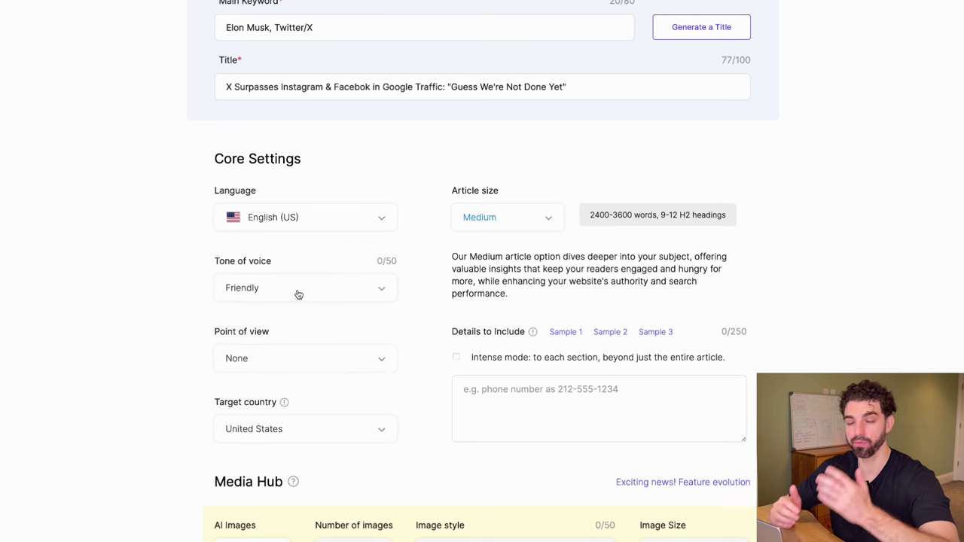
click(497, 220)
click(491, 279)
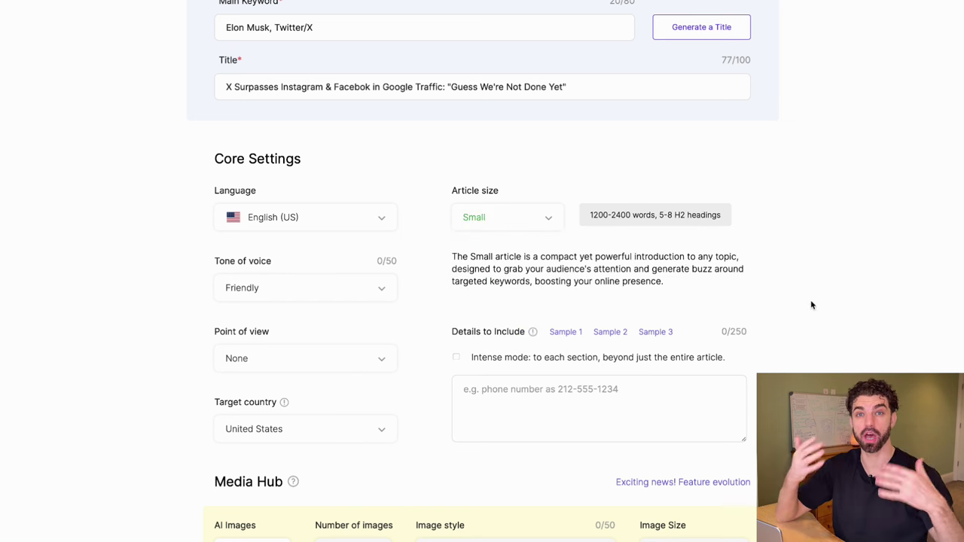
click(527, 219)
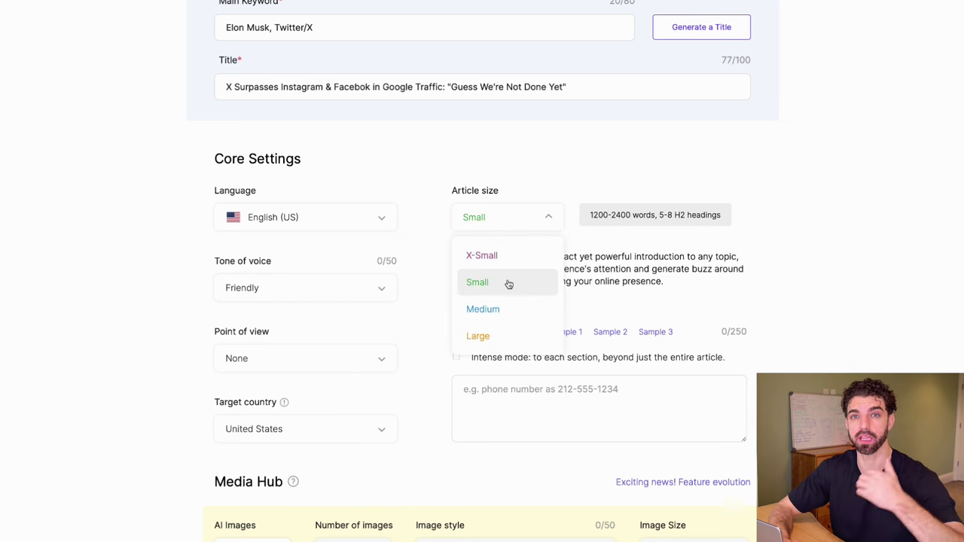
click(842, 280)
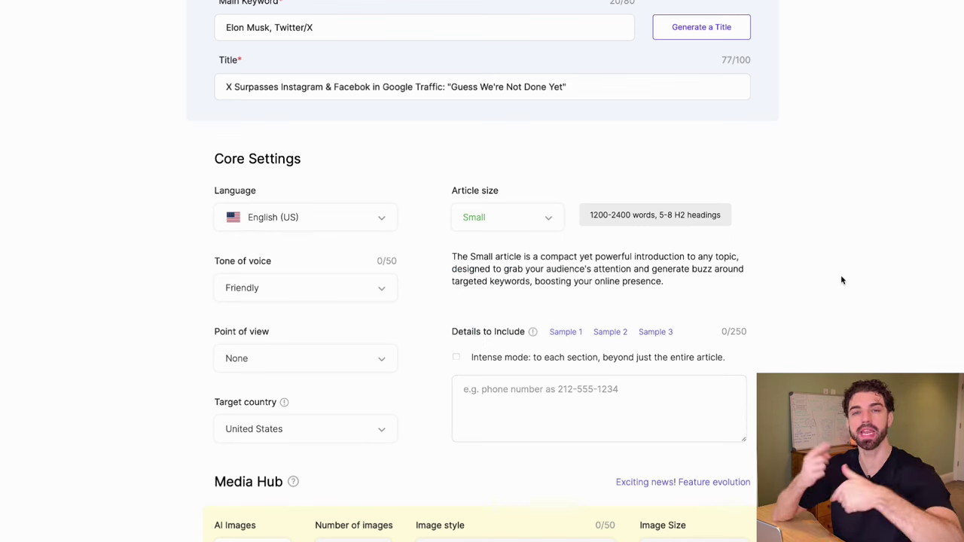
scroll(842, 280, down, 1)
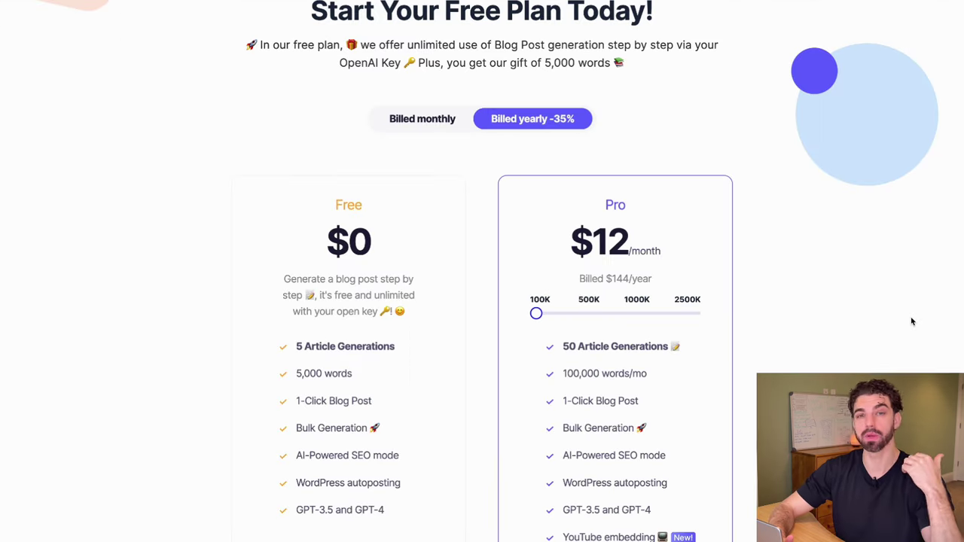
- Scroll through the Free and Pro pricing plans on the Pricing page
scroll(911, 321, down, 4)
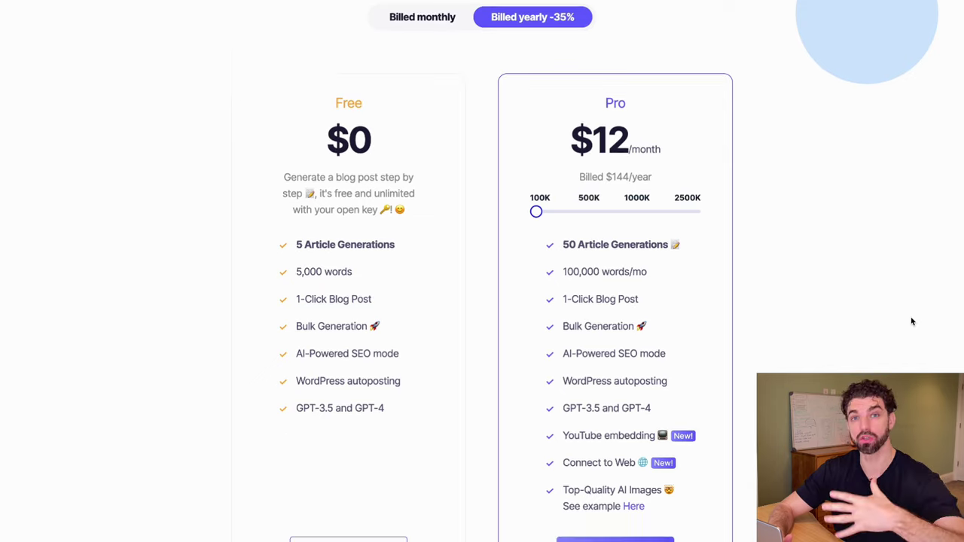
scroll(911, 322, down, 1)
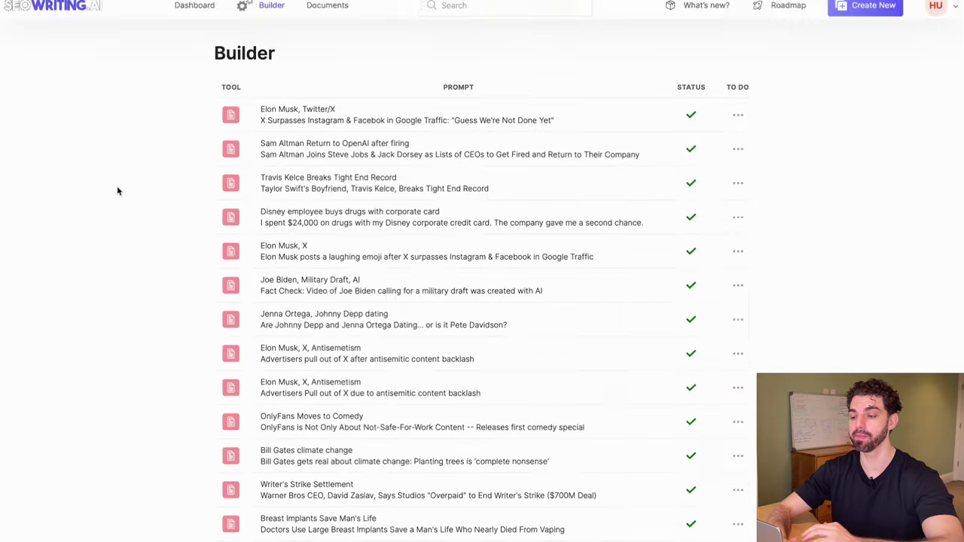
scroll(118, 191, down, 4)
scroll(118, 191, down, 2)
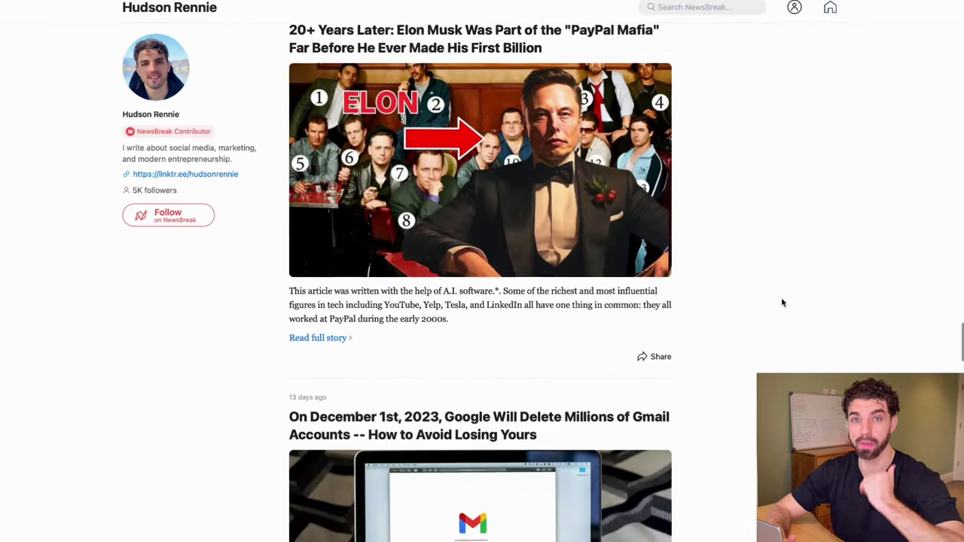
scroll(781, 303, down, 4)
scroll(782, 303, down, 6)
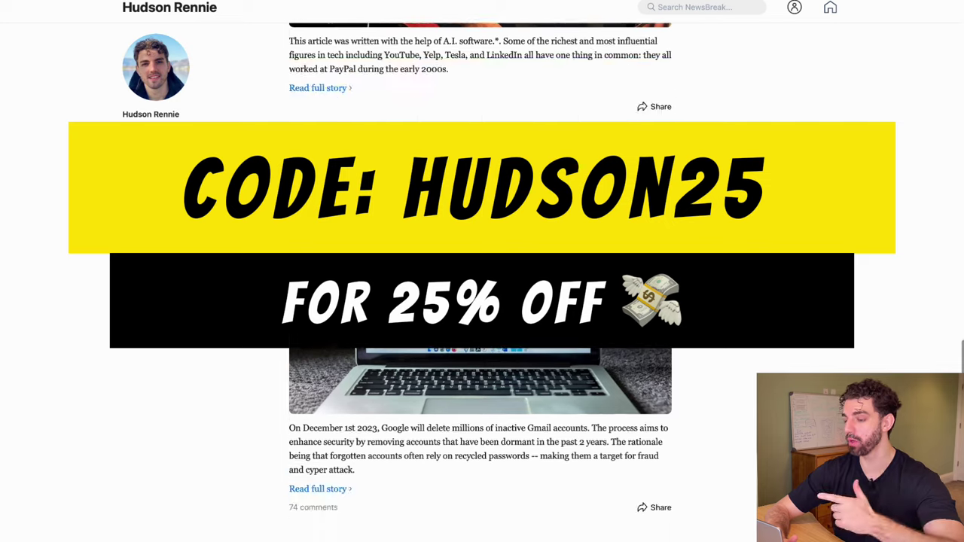
scroll(479, 302, down, 5)
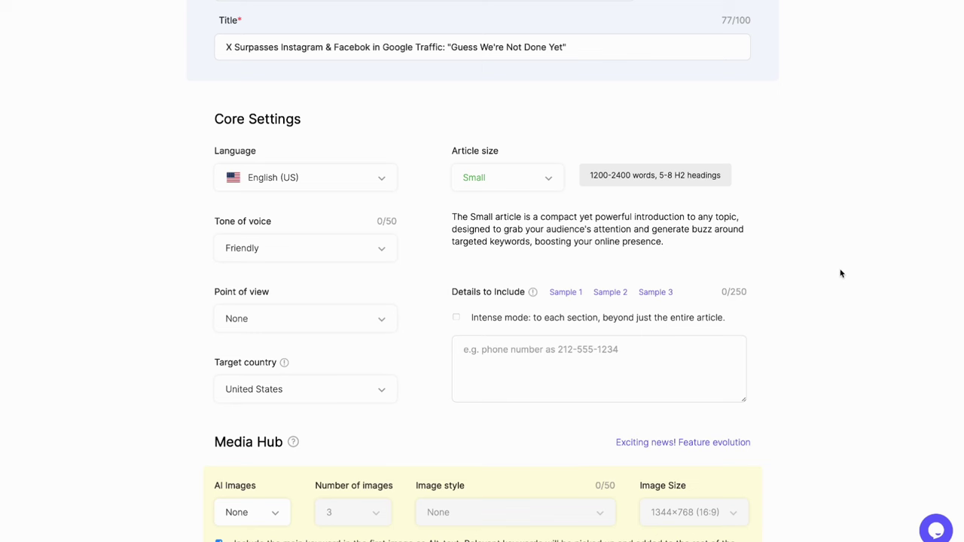
- Generate NLP keywords for the article
scroll(841, 273, down, 5)
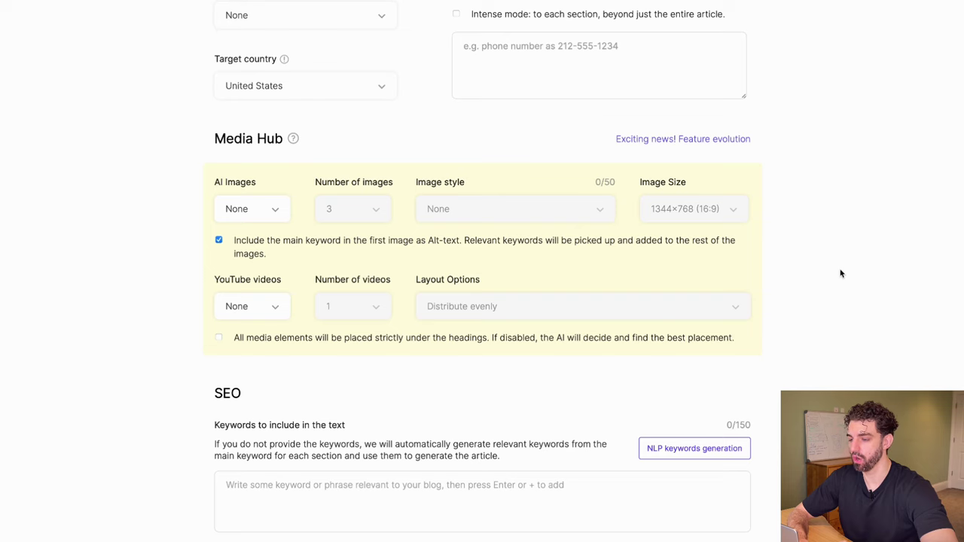
scroll(841, 273, down, 1)
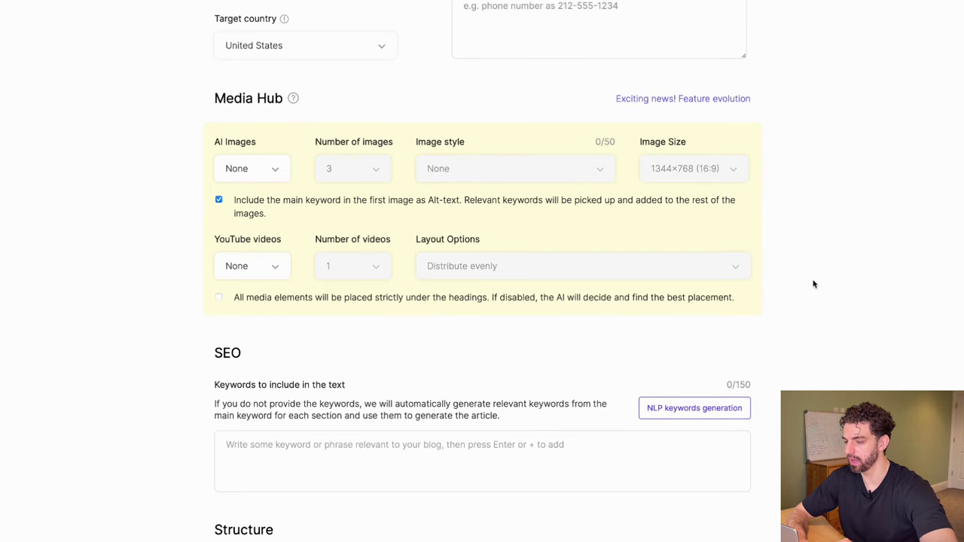
scroll(813, 284, up, 1)
scroll(826, 236, down, 5)
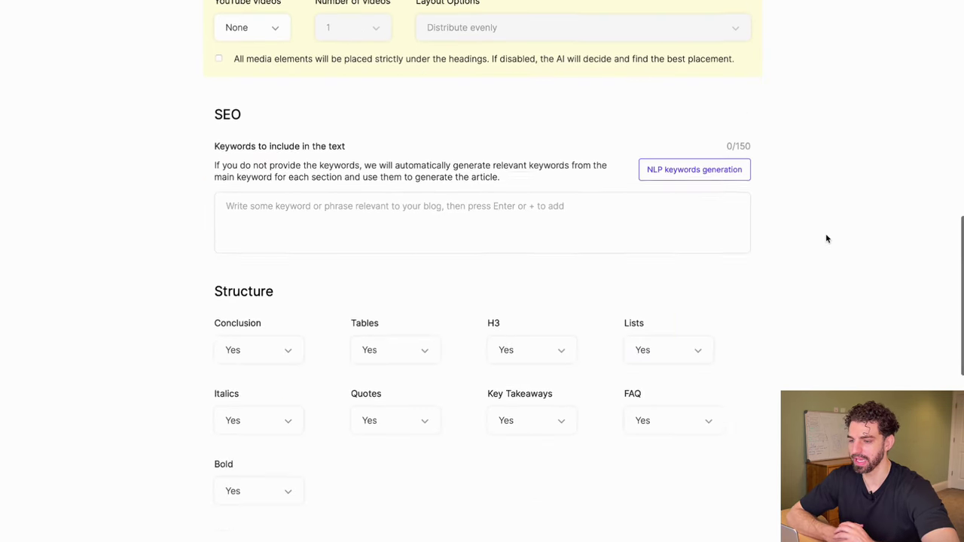
click(661, 162)
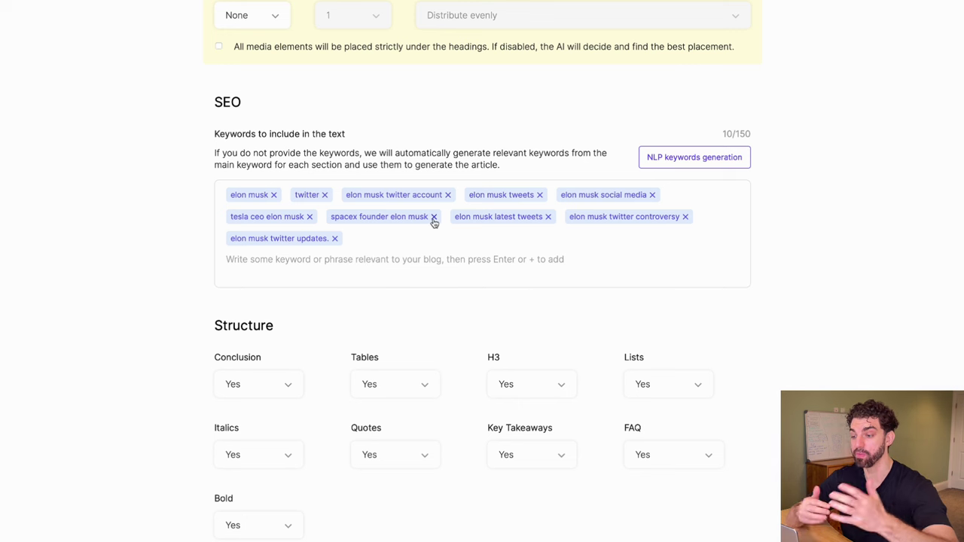
- Add twitter vs. threads, threads, facebook and annual google traffic report as SEO keywords
click(337, 259)
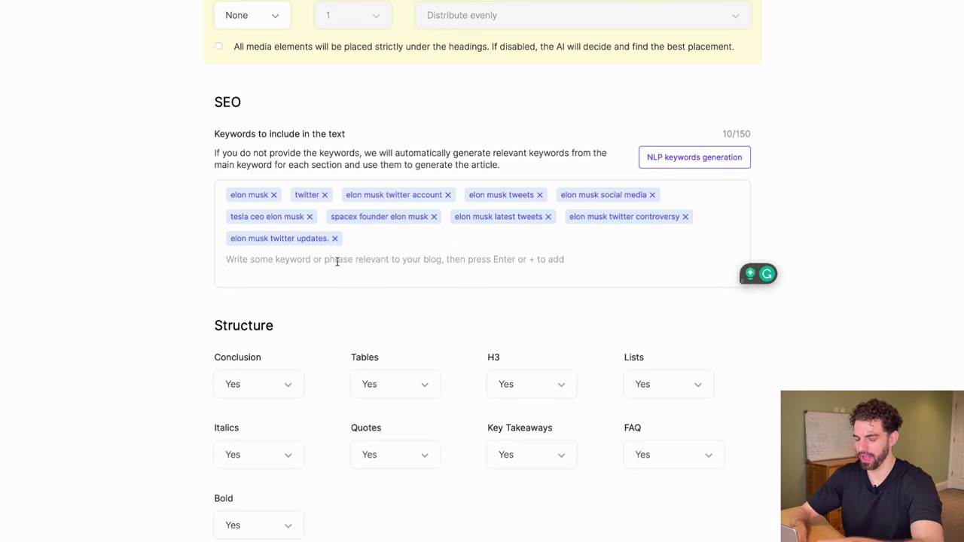
text(TW)
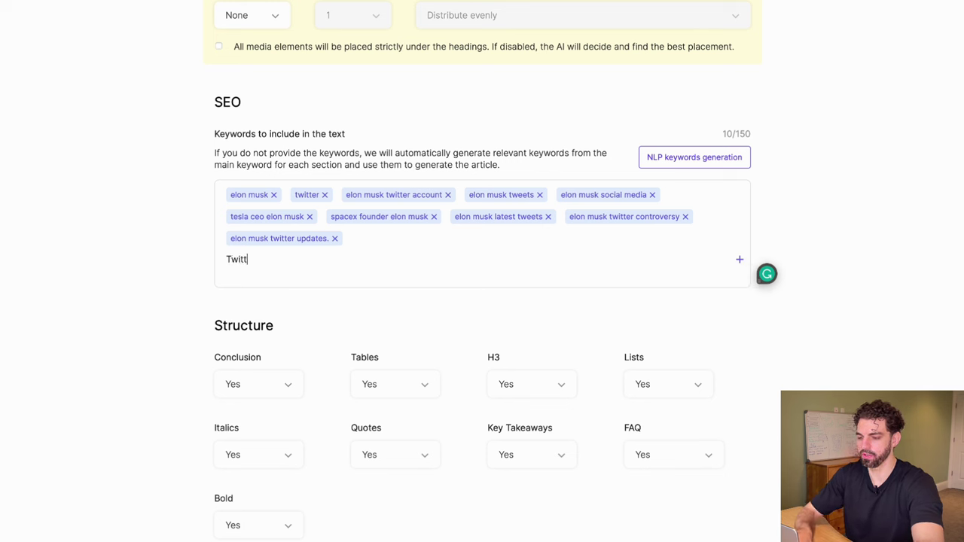
text(itter vs. Thr)
key(BackSpace)
key(BackSpace)
key(BackSpace)
key(BackSpace)
key(BackSpace)
key(BackSpace)
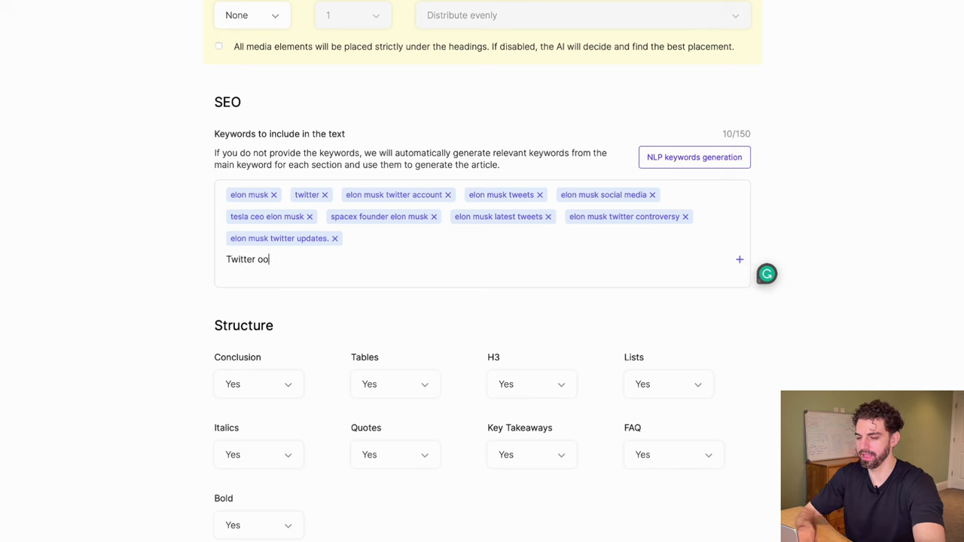
text(s. Threads)
key(Return)
text(Threads)
key(Return)
text(Facebook)
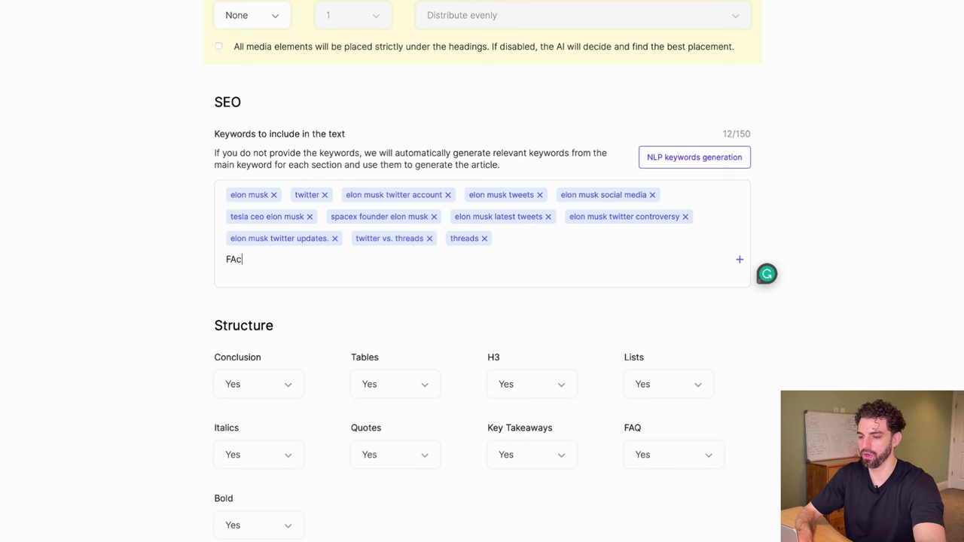
key(Return)
text(Annual Google traffic report)
key(Return)
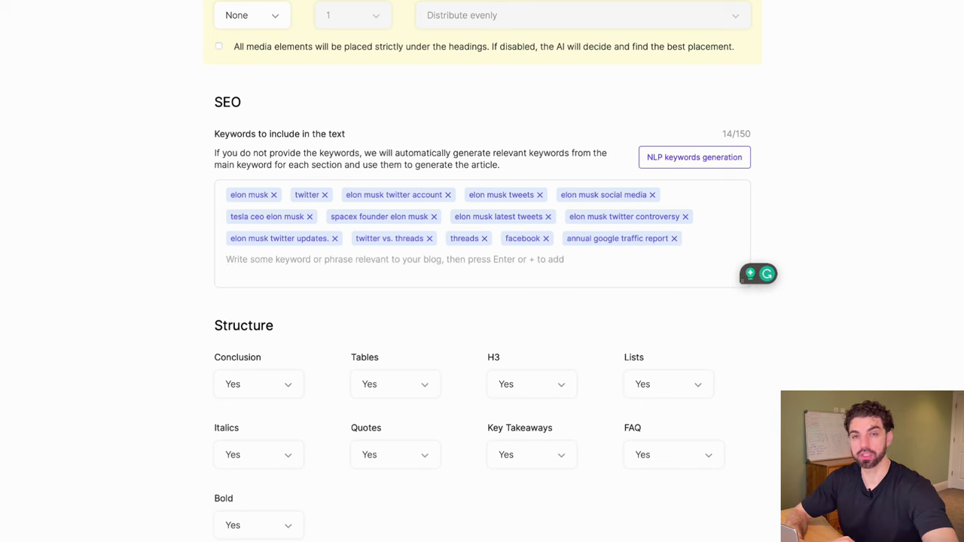
- Set Tables, Lists, Italics and Quotes to No in the article structure
scroll(175, 319, down, 2)
scroll(175, 319, down, 2)
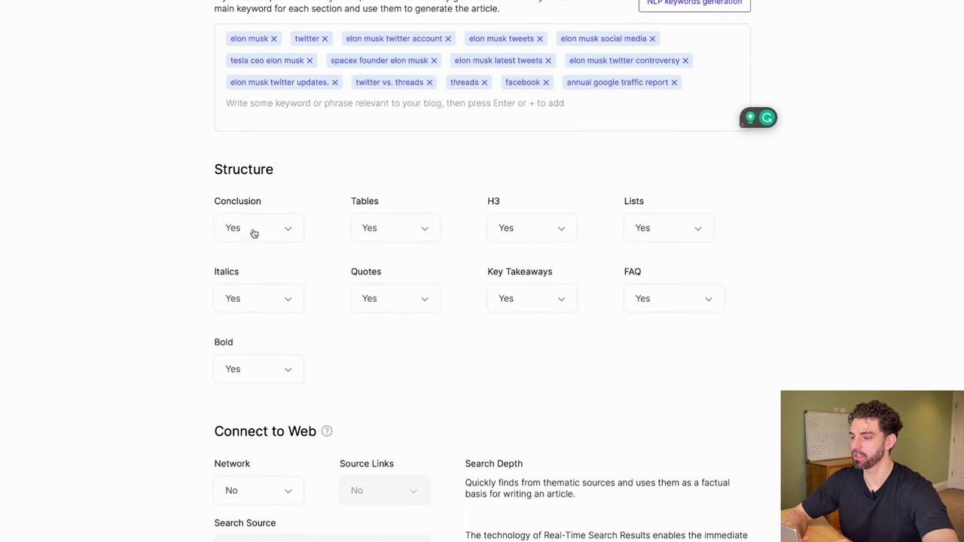
click(392, 228)
click(369, 273)
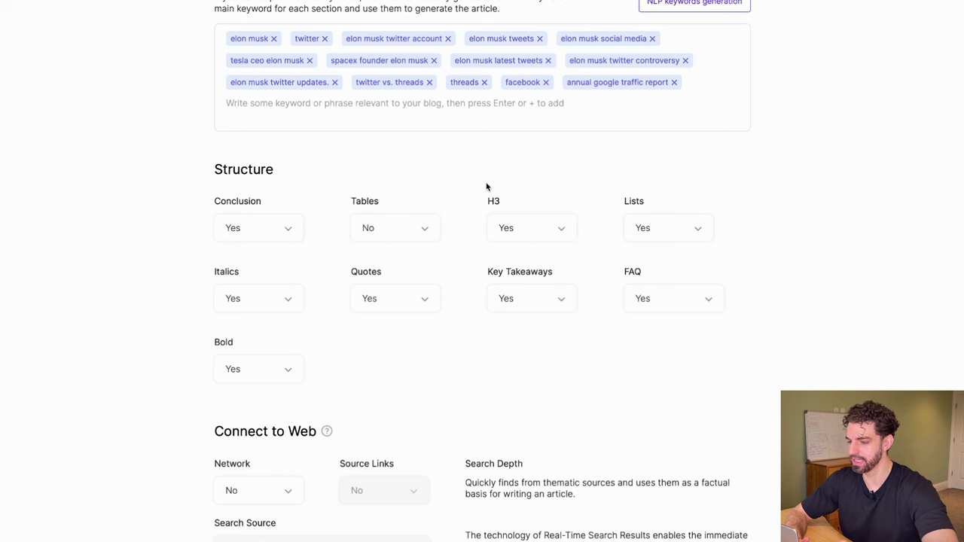
click(636, 226)
click(646, 267)
click(258, 299)
click(276, 341)
click(393, 298)
click(380, 339)
- Keep Key Takeaways at Yes, set FAQ and Bold to No, and confirm Quotes stays off
click(527, 298)
click(505, 363)
click(678, 299)
click(643, 337)
click(235, 371)
click(238, 404)
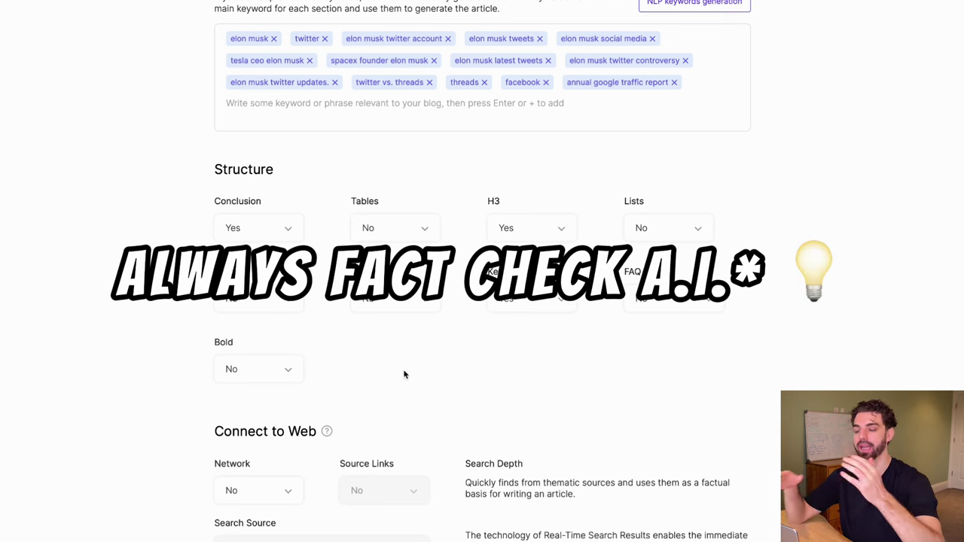
click(387, 307)
click(380, 312)
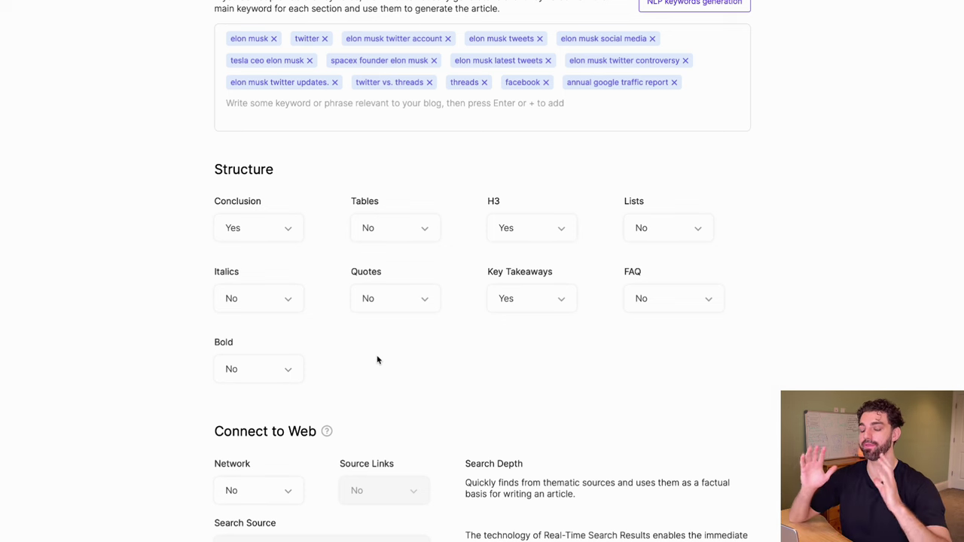
scroll(686, 362, down, 4)
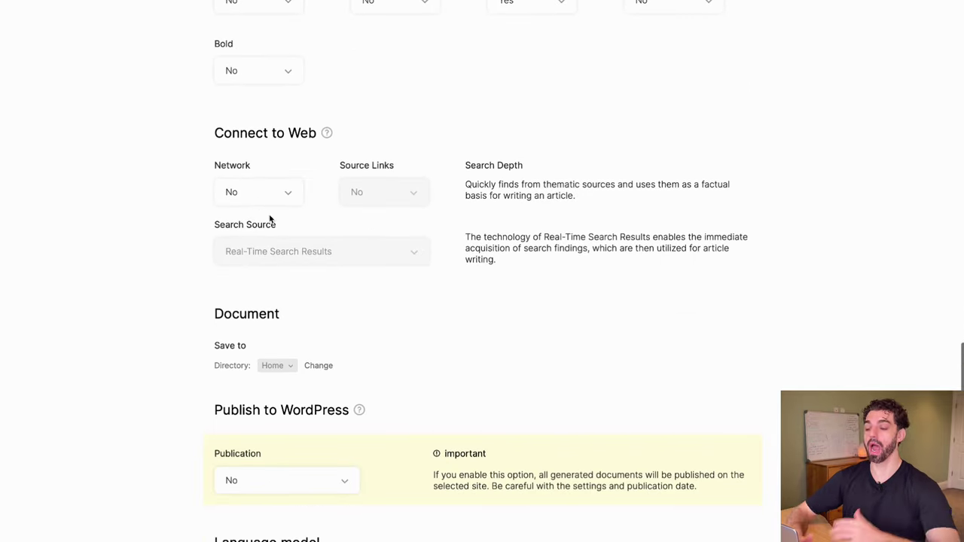
scroll(700, 469, down, 3)
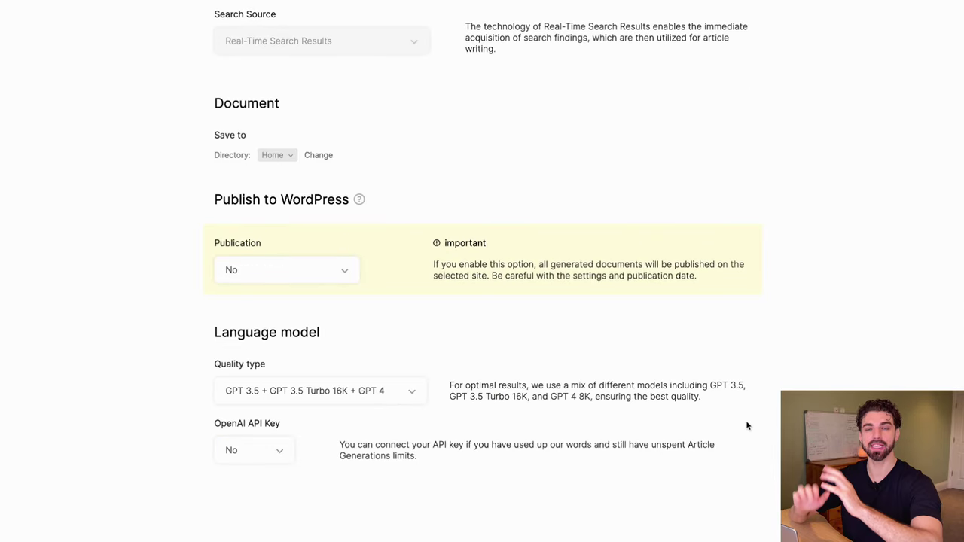
scroll(747, 426, up, 4)
scroll(391, 234, down, 1)
- Turn on web connection and source links, using URLs Reference as the search source
scroll(184, 269, down, 1)
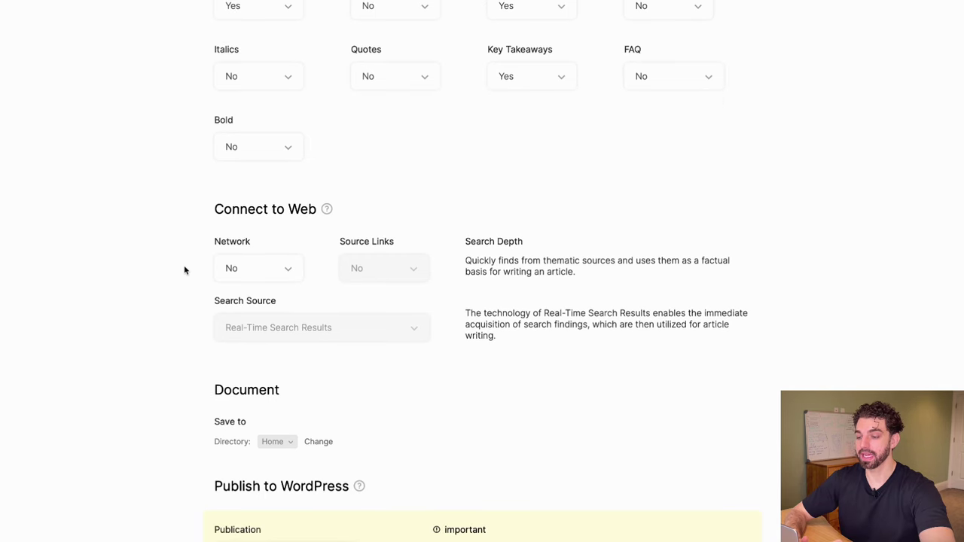
click(286, 271)
click(260, 332)
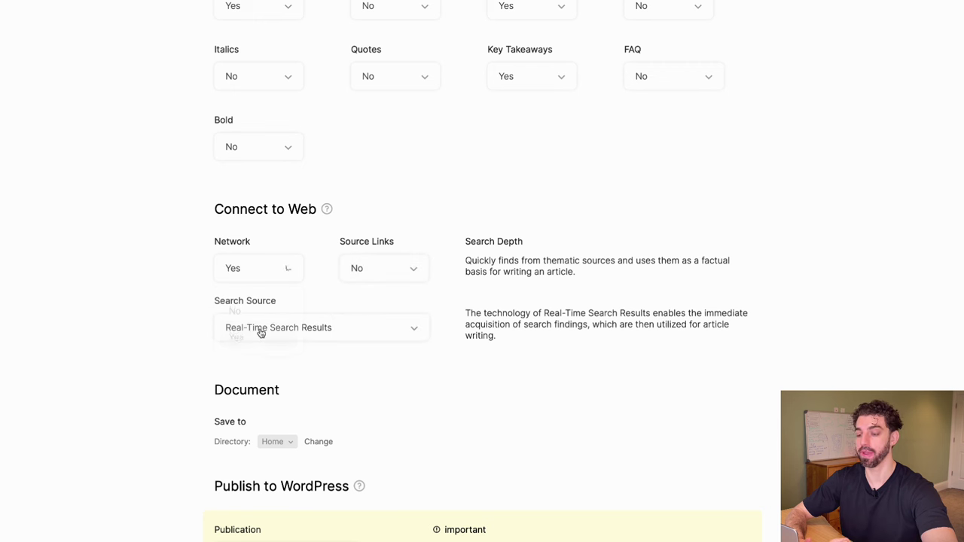
click(368, 277)
click(361, 333)
click(338, 336)
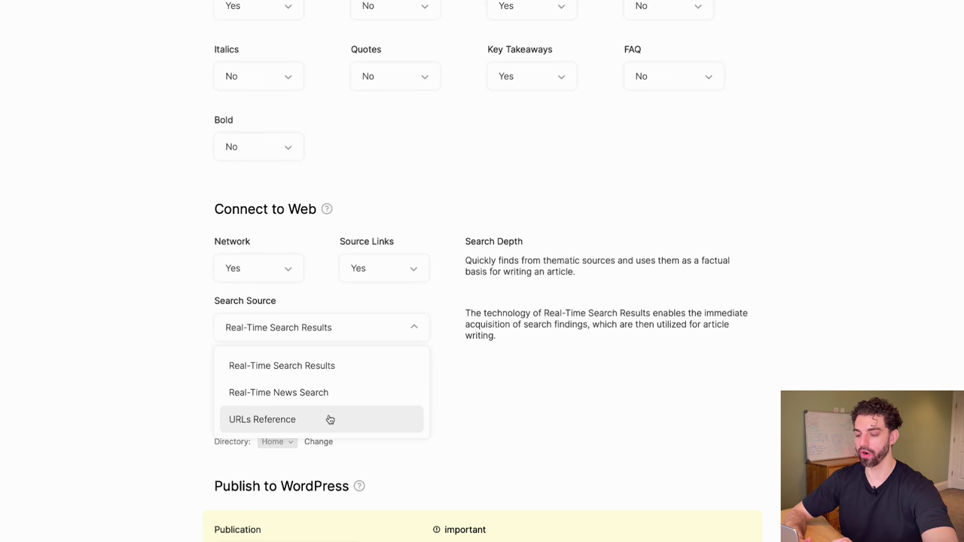
click(330, 419)
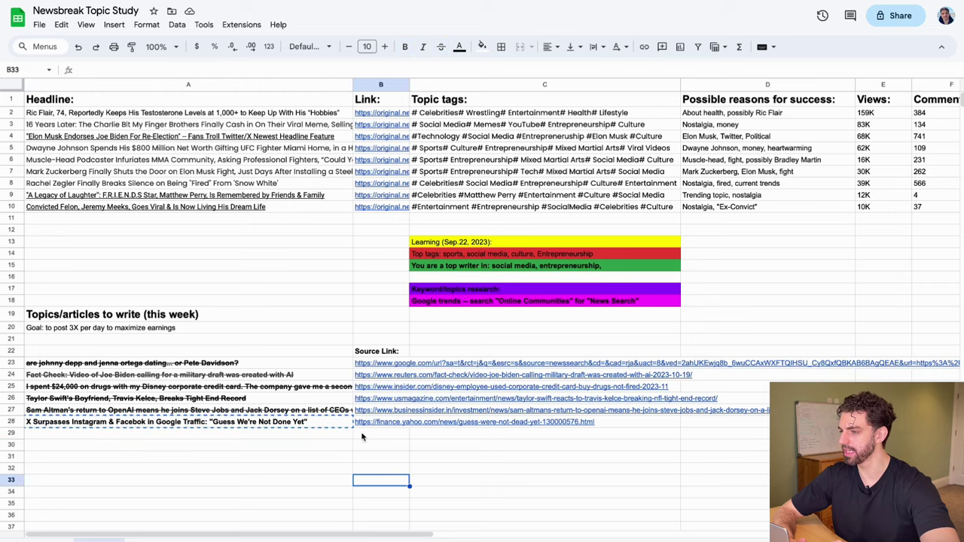
- Show the Yahoo Finance link preview in cell B28 for the X headline
click(368, 424)
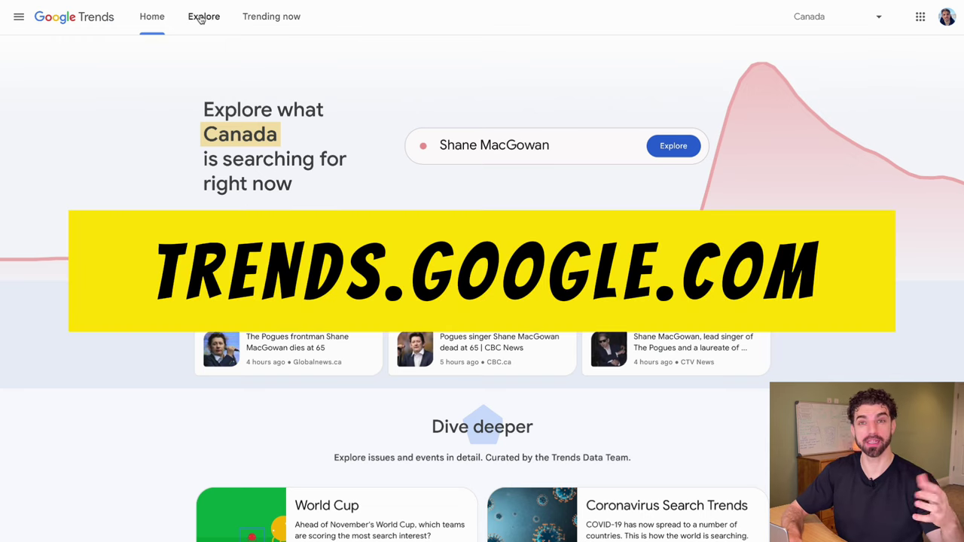
- Set Trends Explore to United States, Past 90 days and News Search
click(201, 20)
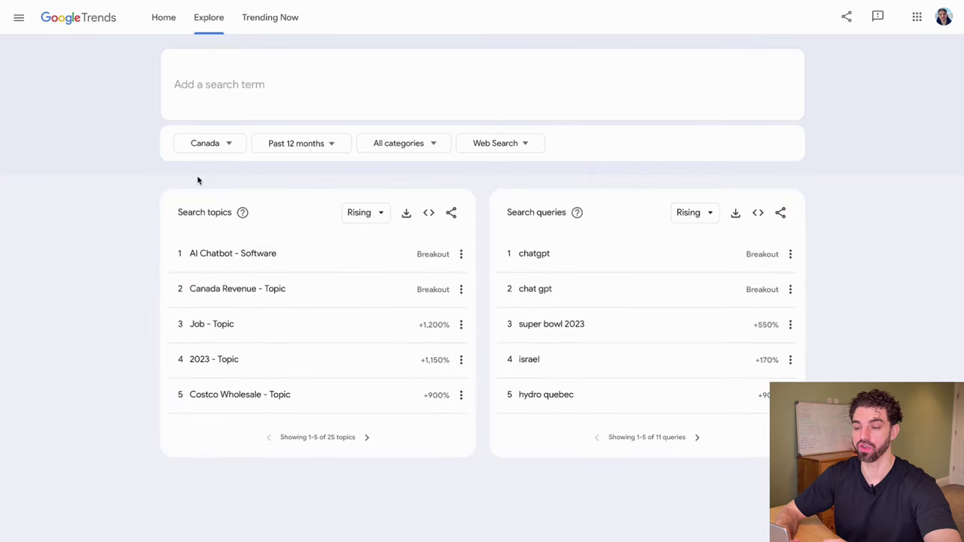
click(203, 144)
text(uni)
click(197, 227)
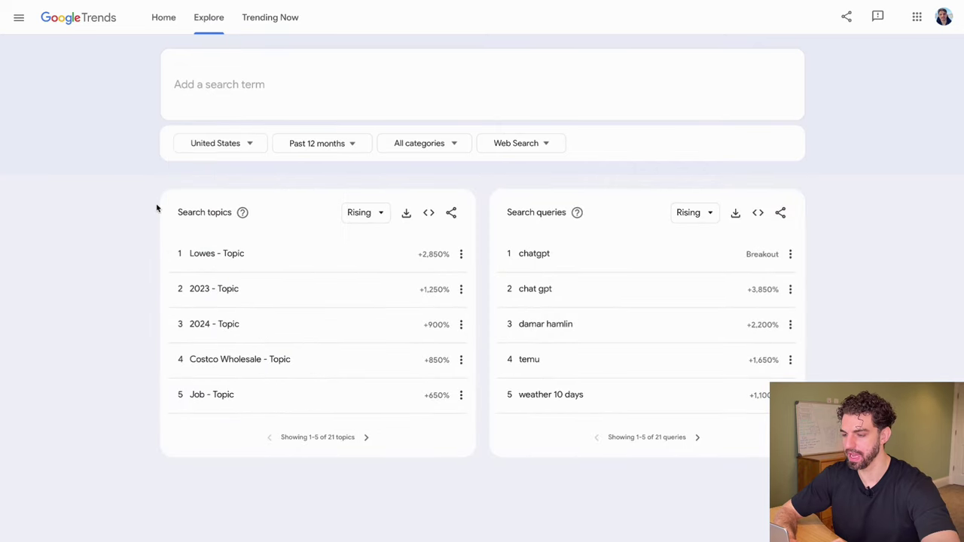
click(344, 154)
click(316, 305)
click(518, 143)
click(503, 143)
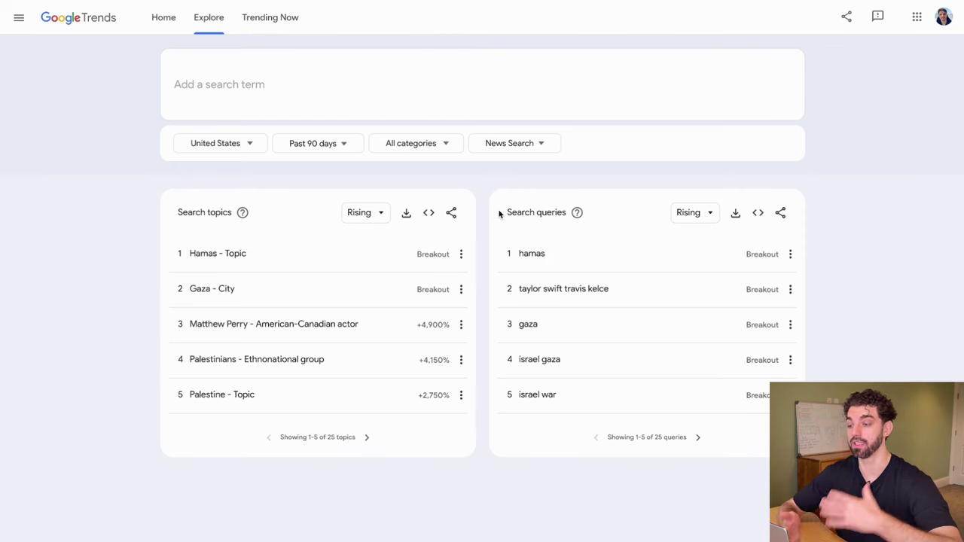
click(422, 145)
click(396, 175)
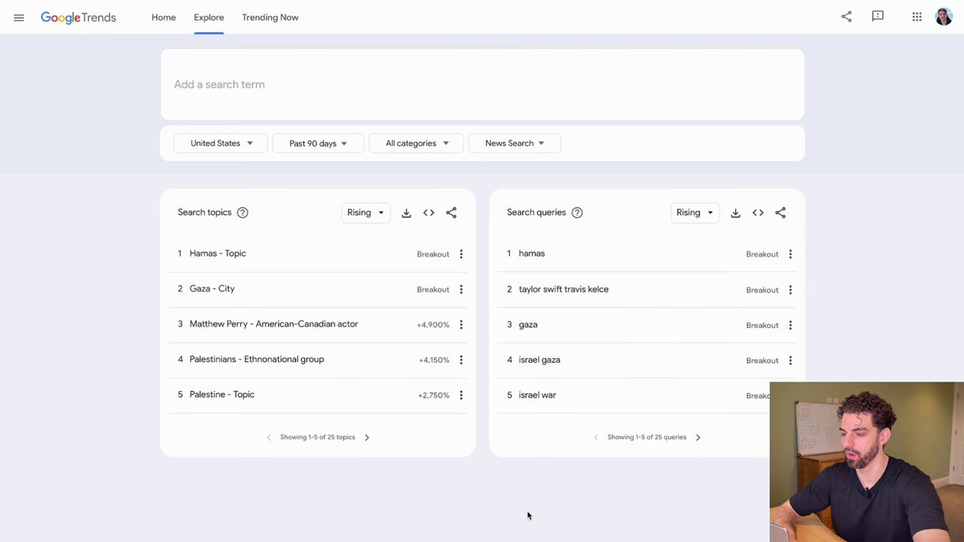
- Page through the rising queries to the last page and back to the first
click(698, 441)
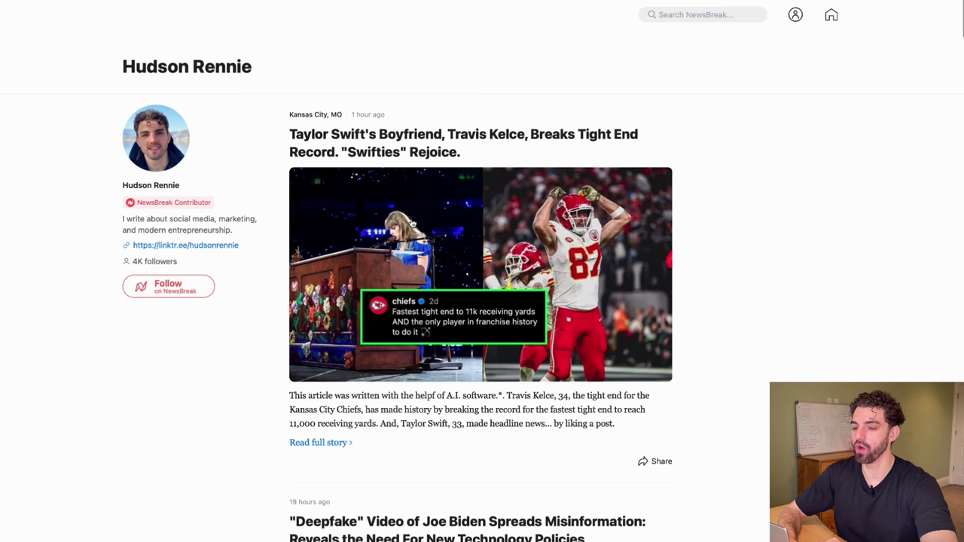
scroll(490, 238, down, 3)
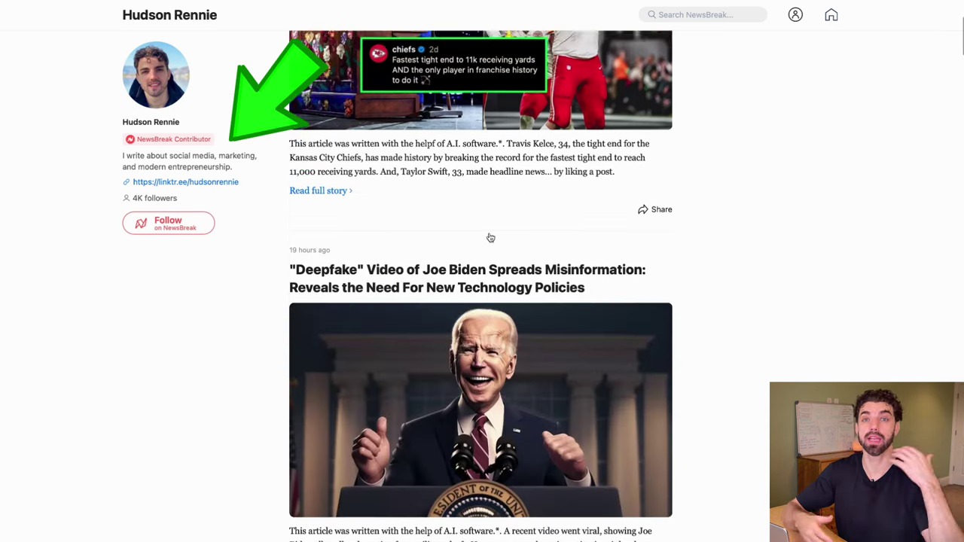
scroll(489, 238, up, 3)
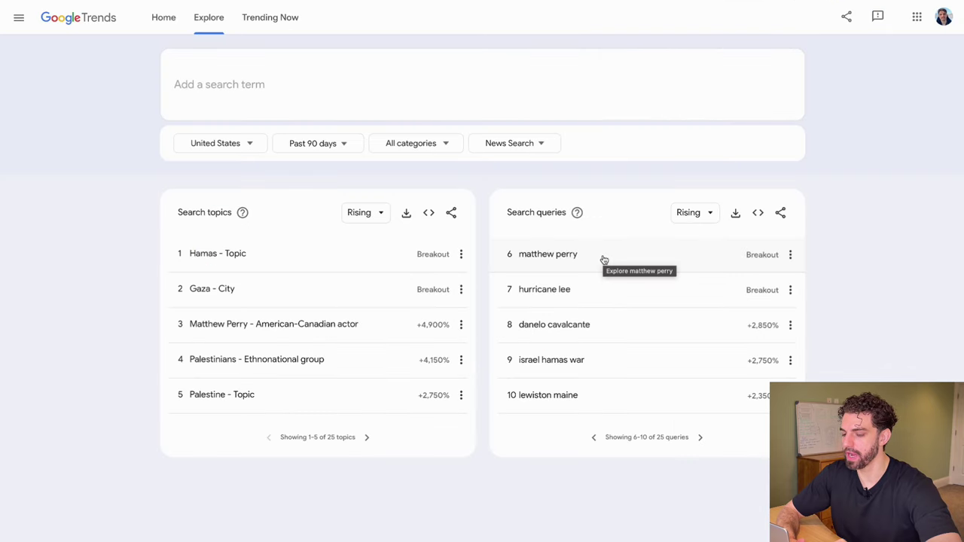
click(699, 438)
click(700, 438)
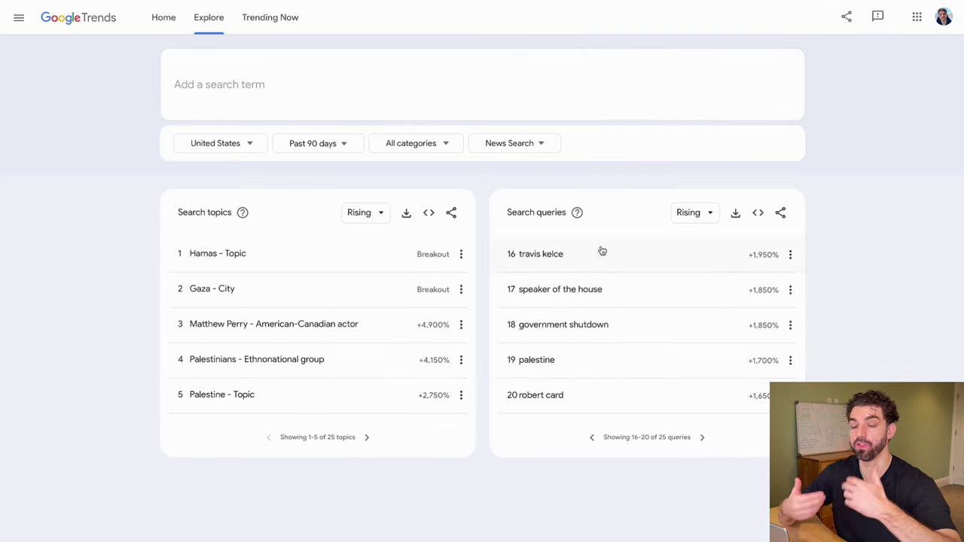
click(700, 438)
click(592, 437)
click(592, 437)
click(592, 437)
click(592, 437)
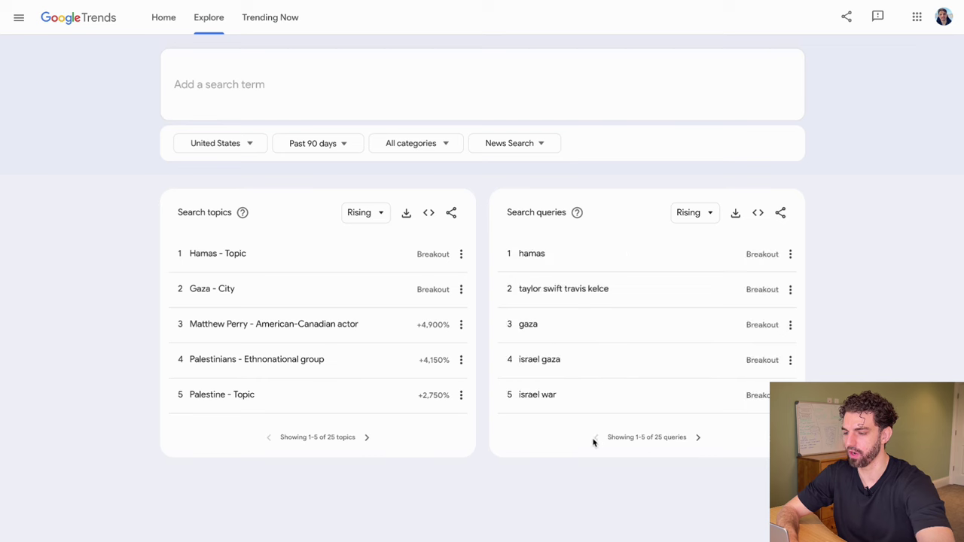
- Filter the trends to the Online Communities category
click(430, 141)
text(on)
click(409, 177)
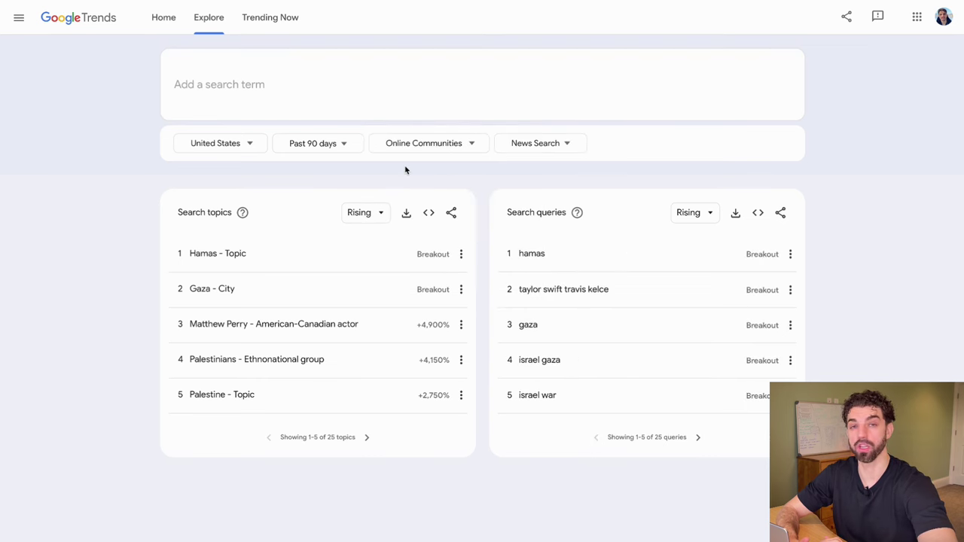
- Browse the Online Communities rising queries, returning to the first page
scroll(405, 170, down, 2)
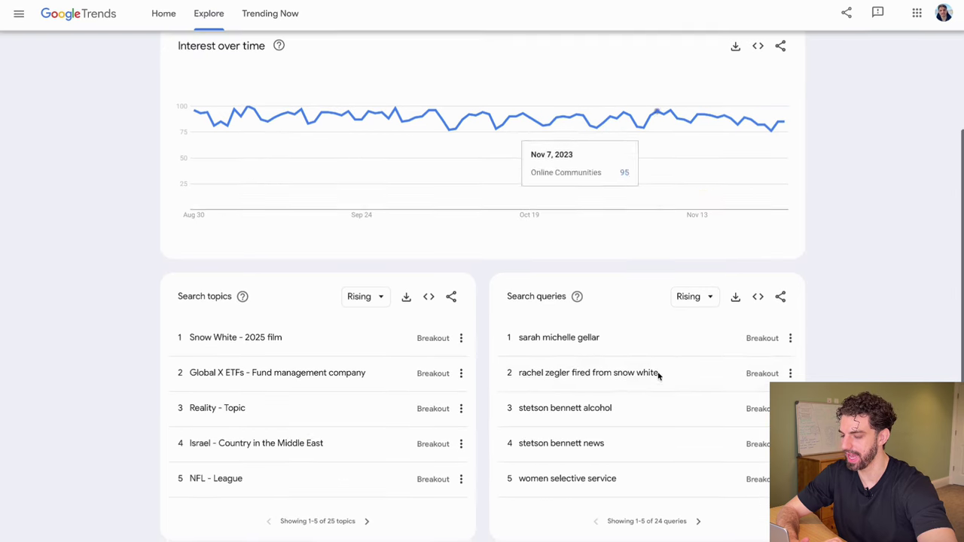
click(701, 524)
click(700, 525)
click(701, 527)
click(592, 527)
click(593, 526)
click(592, 526)
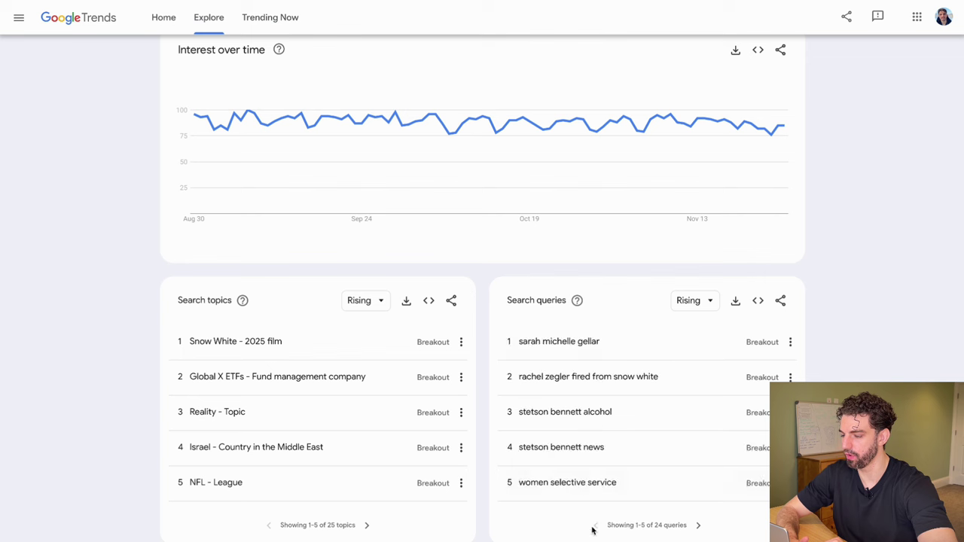
- Drill into 'rachel zegler fired from snow white', then Google 'why was rachel zegler fired from snow white'
click(605, 387)
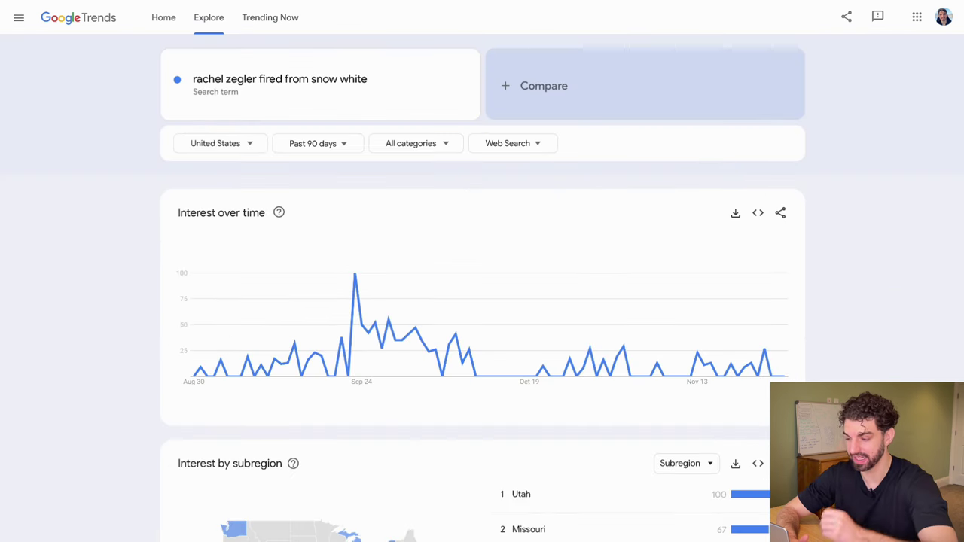
scroll(605, 387, down, 6)
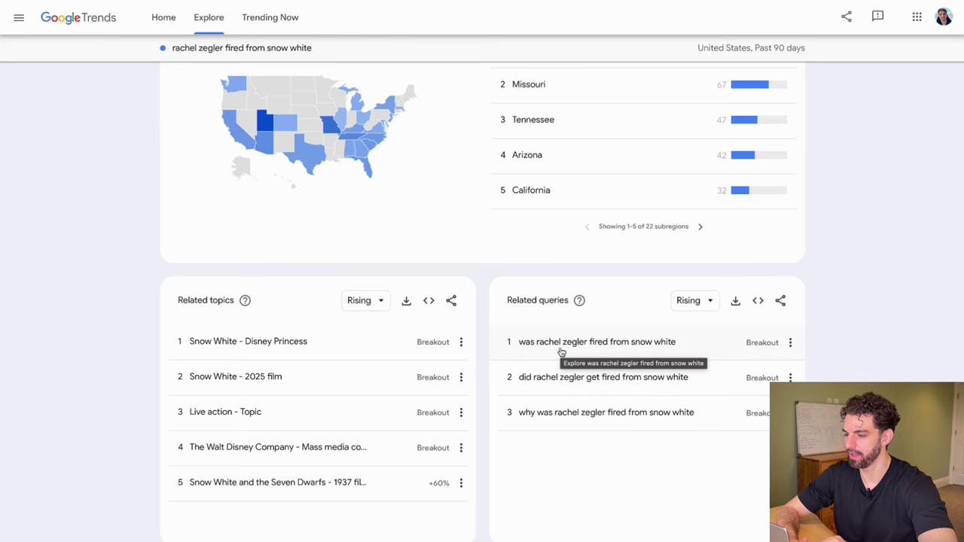
click(559, 416)
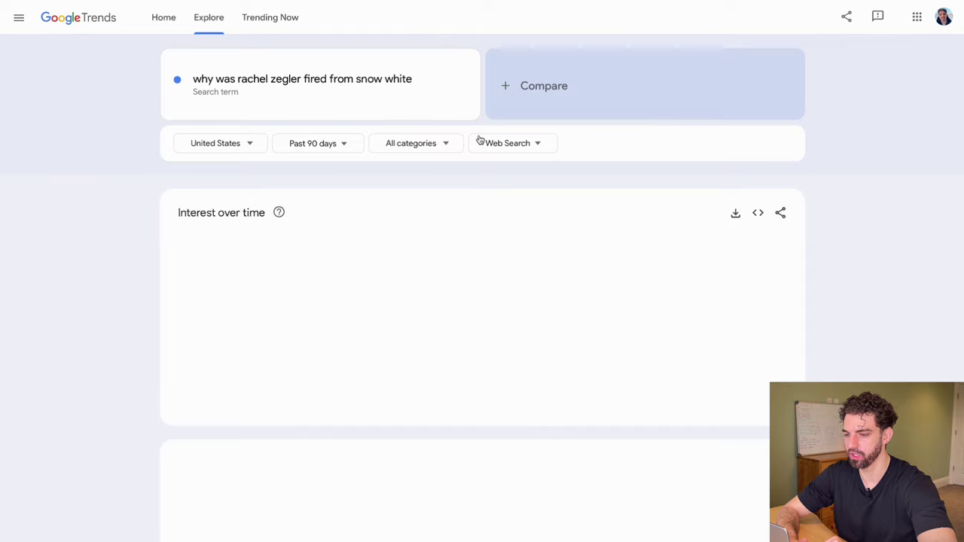
click(412, 75)
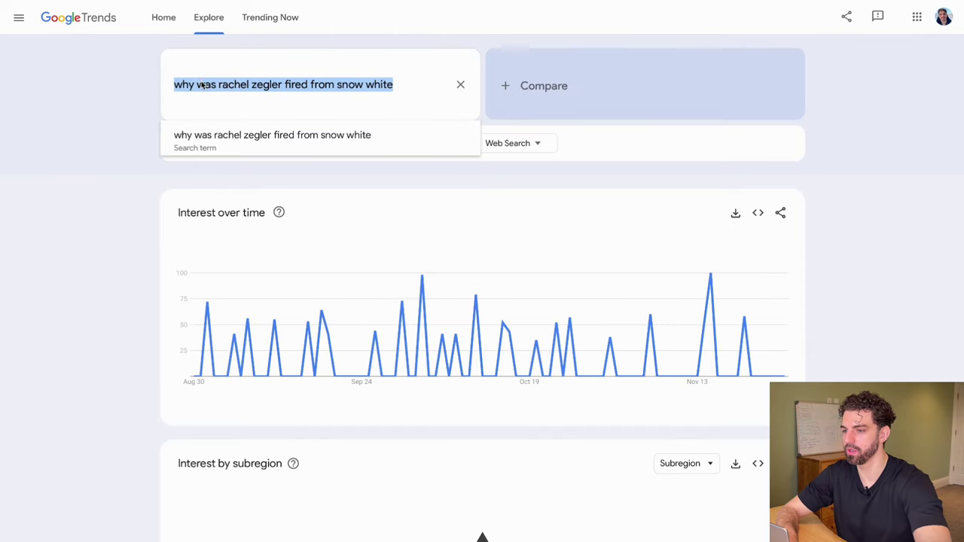
key(Escape)
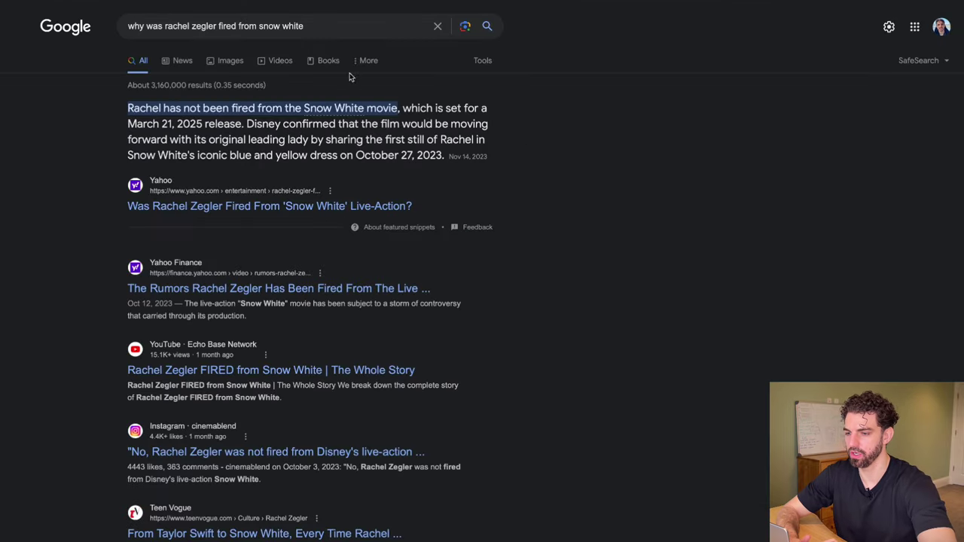
- Filter to News and open the Dexerto, Inside the Magic and Snopes results in new tabs, ending on Dexerto
click(179, 62)
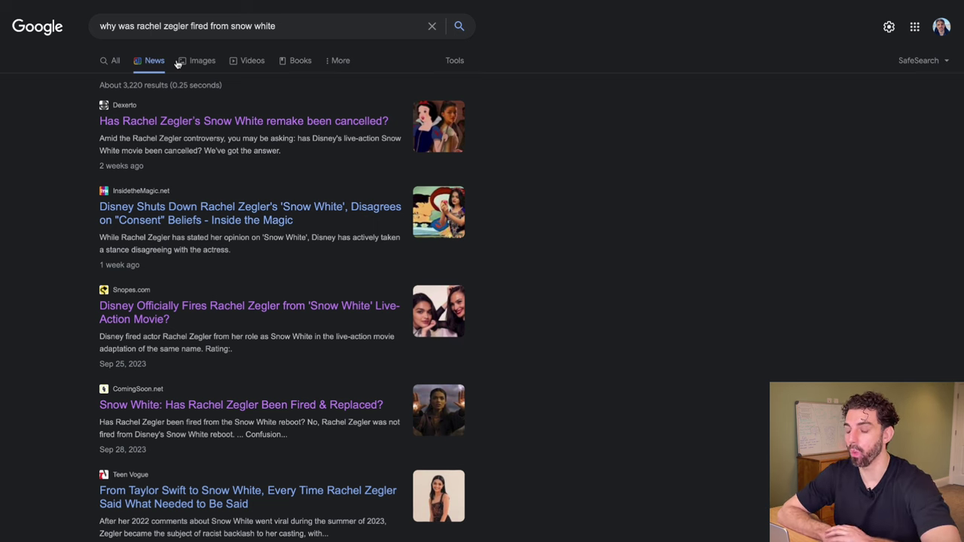
right_click(197, 125)
click(205, 129)
right_click(239, 220)
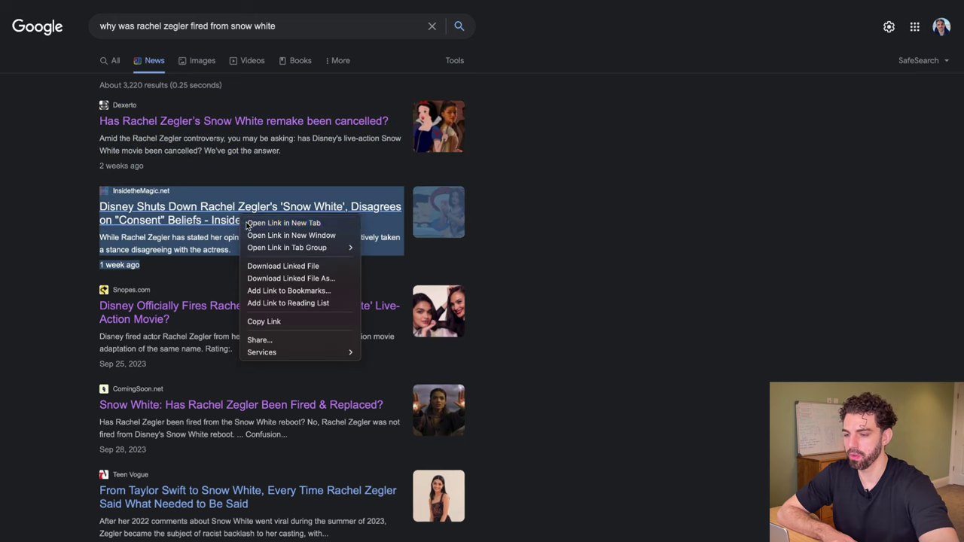
click(248, 226)
right_click(264, 307)
click(265, 308)
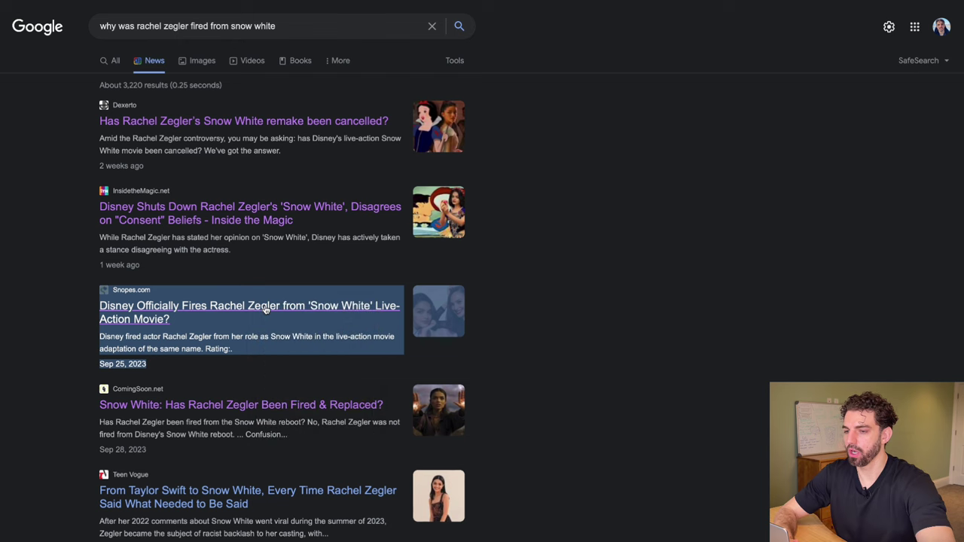
key(ctrl+Tab)
key(ctrl+Tab)
key(ctrl+Tab)
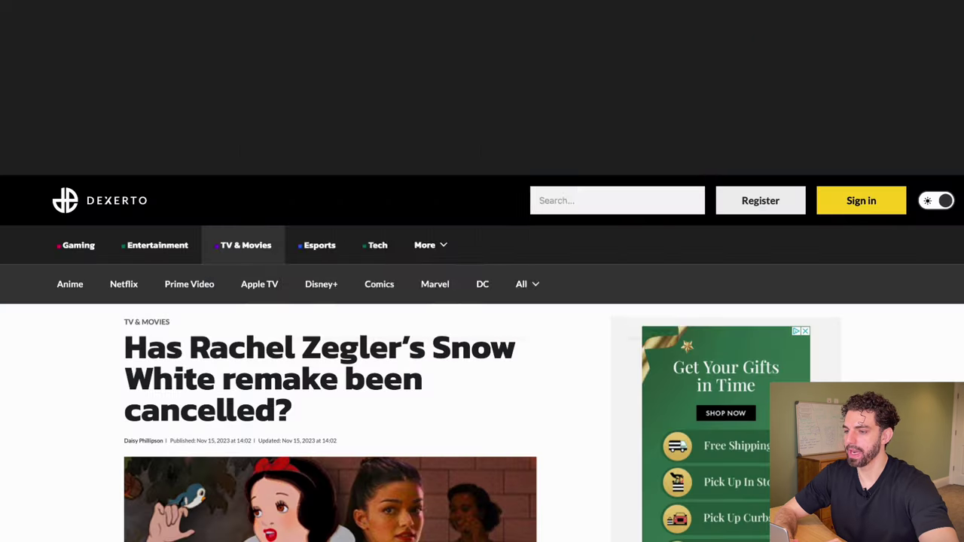
- Paste the Dexerto, Inside the Magic and Snopes article links into the URLs Reference box
key(ctrl+Tab)
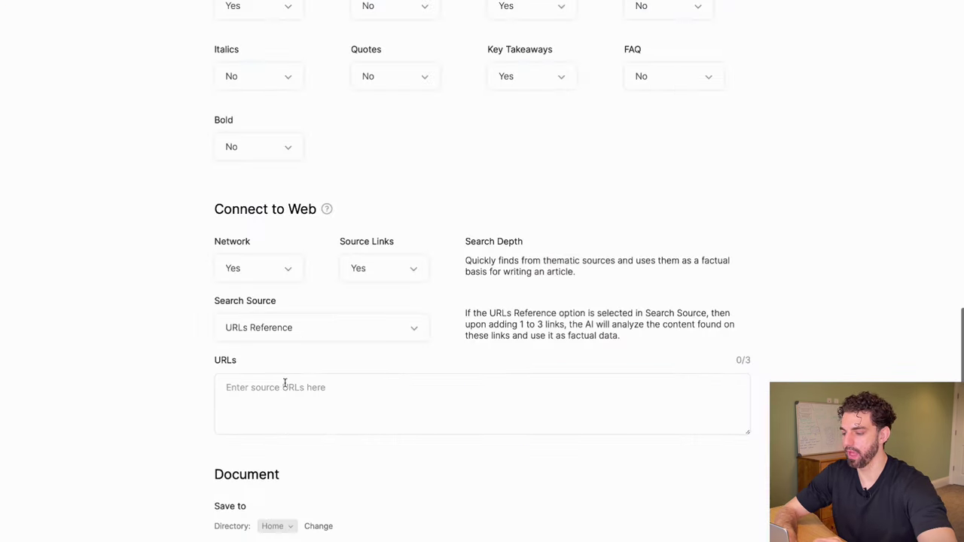
click(279, 384)
text(https://www.dexerto.com/tv-movies/has-rachel-zegler-snow-white-remake-been-cancelled-2280097/)
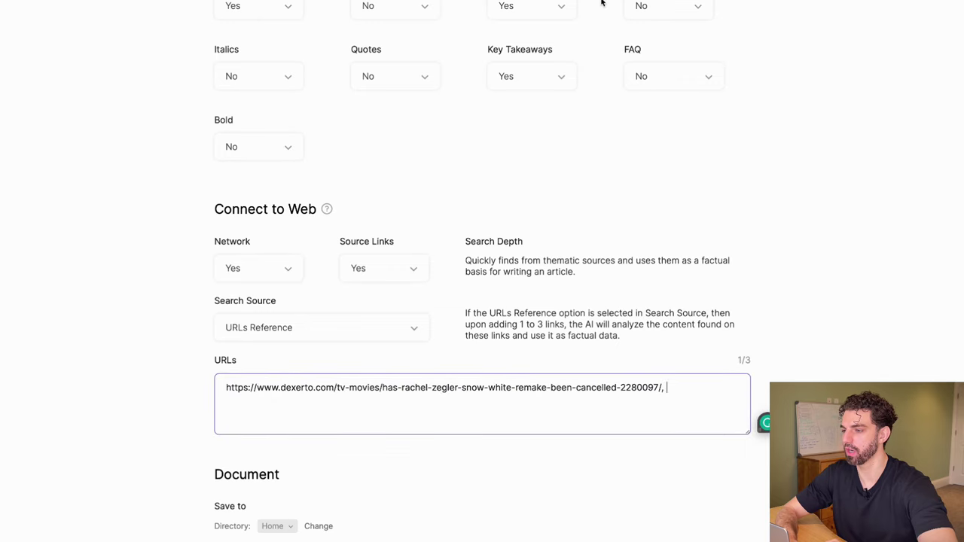
click(708, 2)
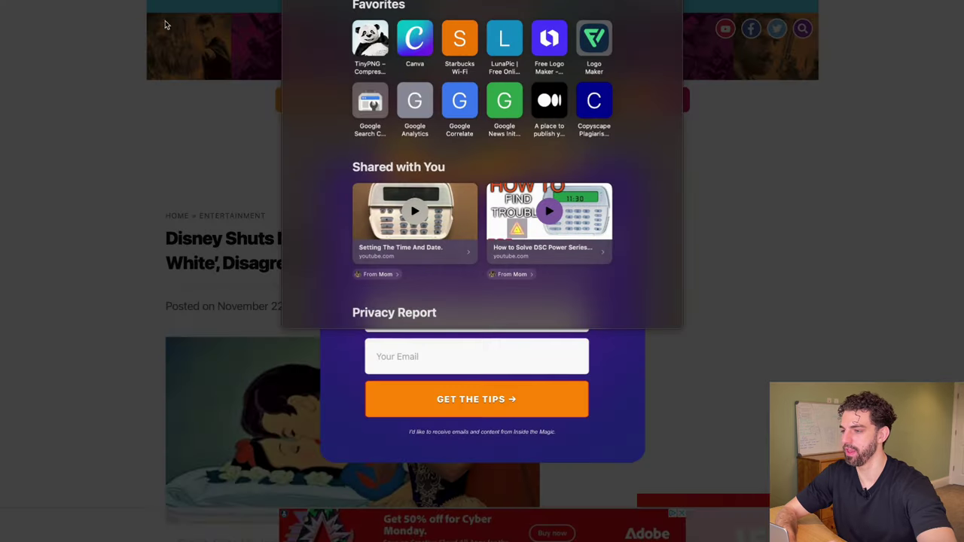
key(super+c)
click(219, 2)
key(Return)
key(super+v)
key(ctrl+Tab)
key(super+l)
key(super+c)
key(ctrl+shift+Tab)
key(ctrl+shift+Tab)
key(Return)
key(super+v)
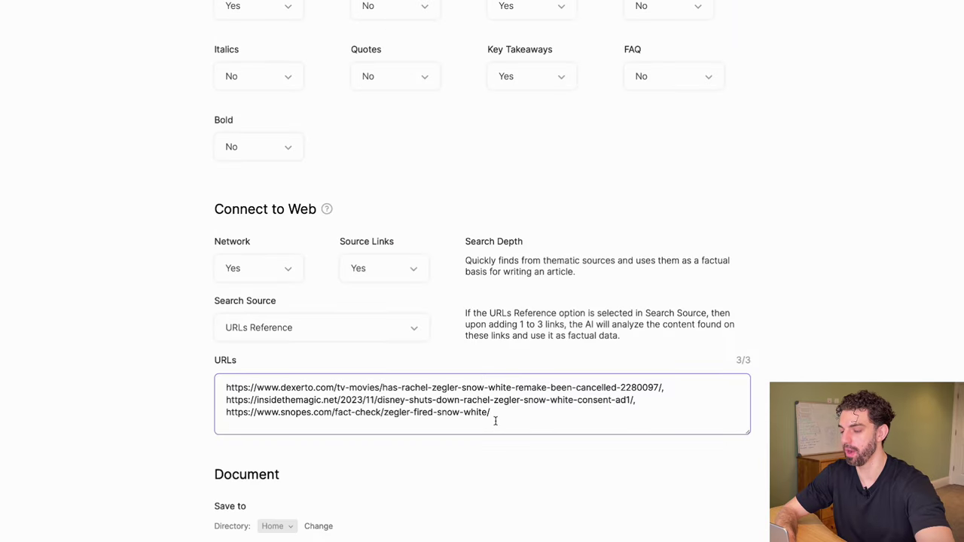
- Delete all three source links and go back to the Google news results
key(super+a)
key(BackSpace)
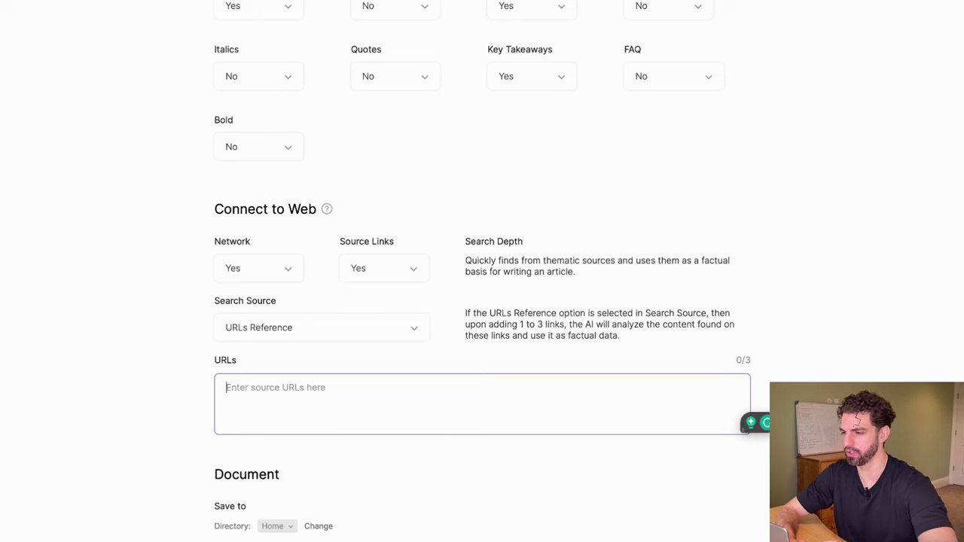
key(ctrl+shift+Tab)
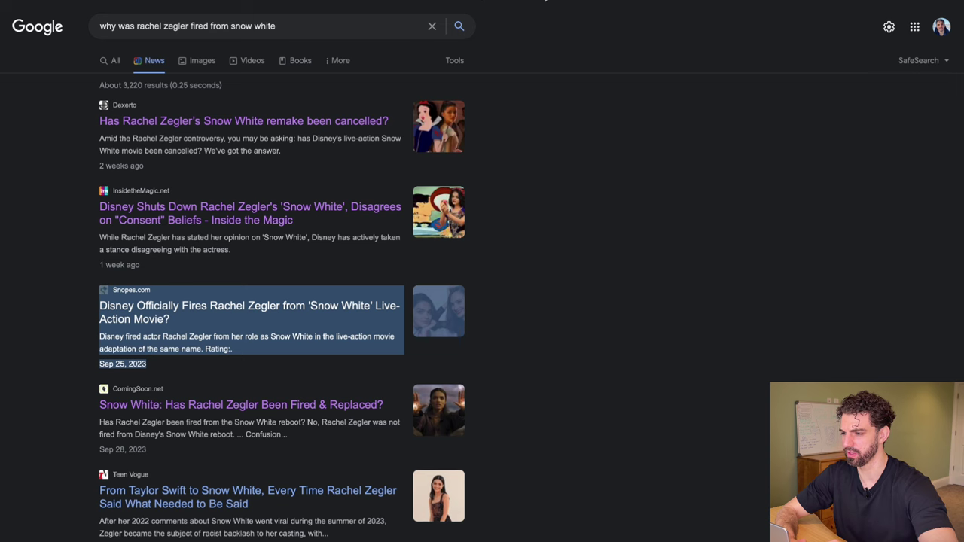
key(ctrl+Tab)
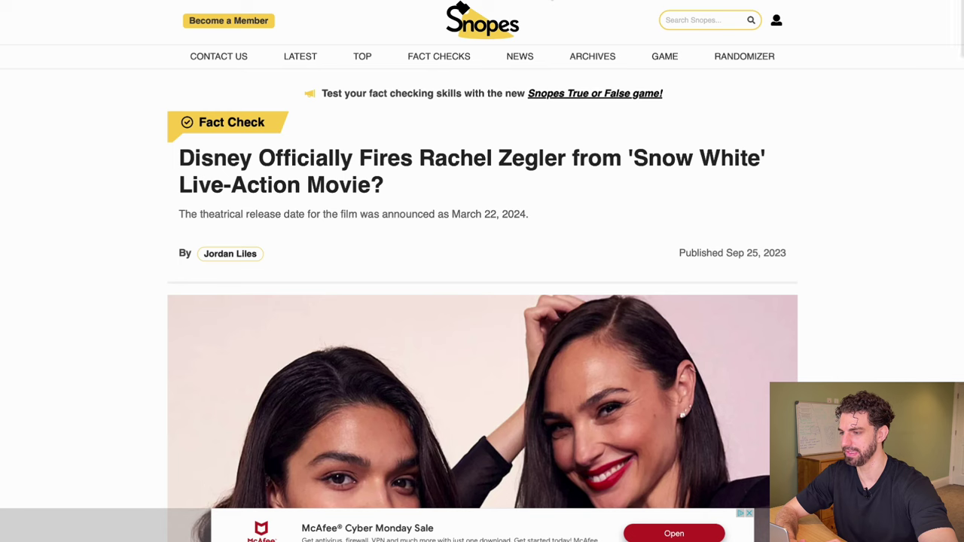
key(ctrl+shift+Tab)
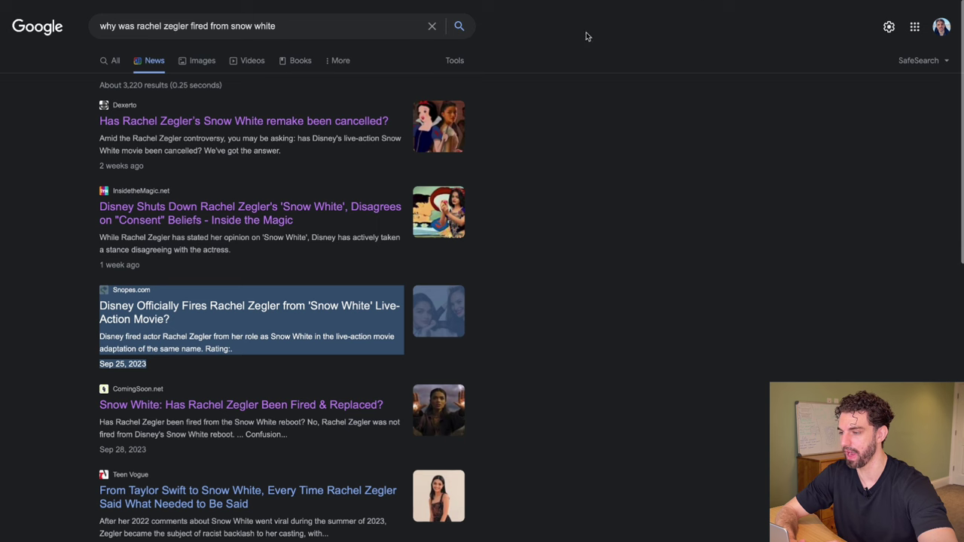
- Search 'google news' to reach the Google News home page
triple_click(276, 23)
text(google news)
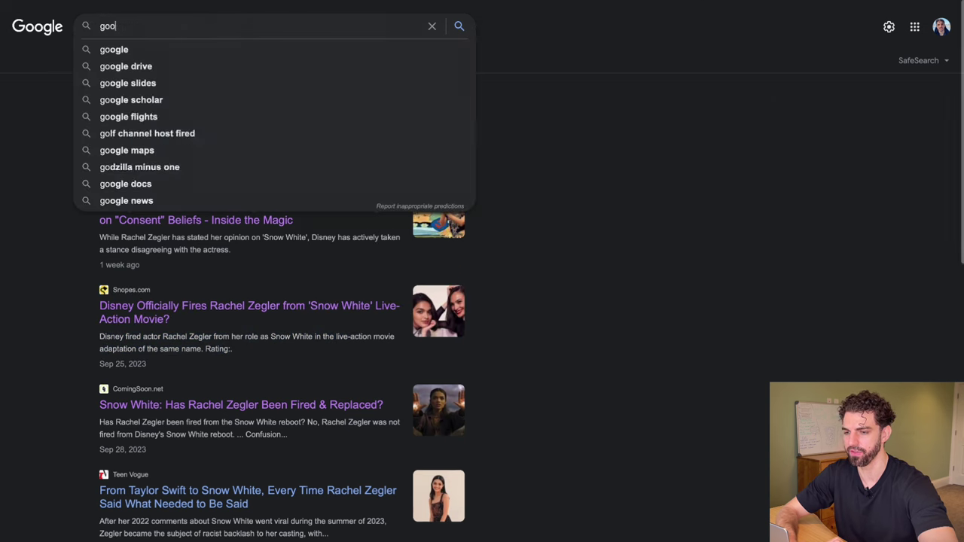
key(Return)
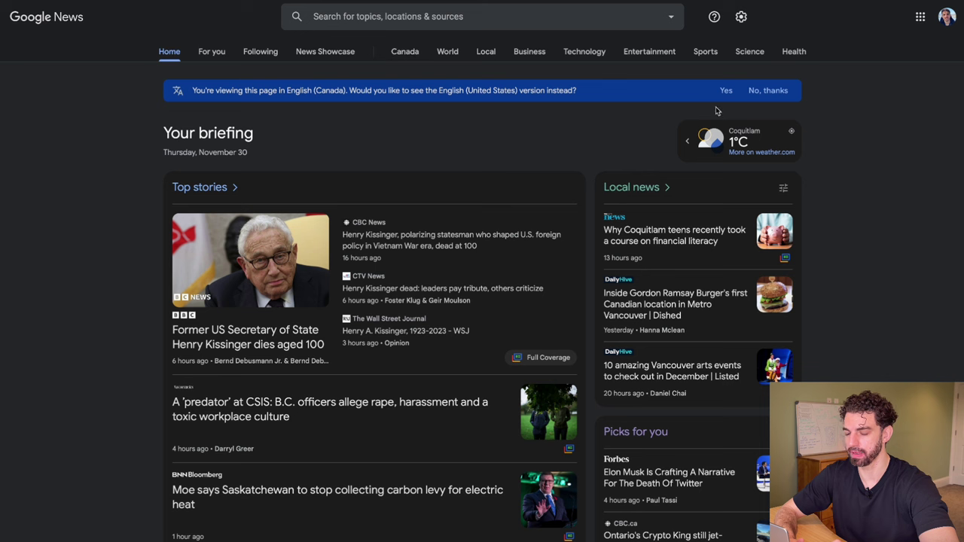
- Change the Google News language and region from English (Canada) to English (United States)
click(741, 18)
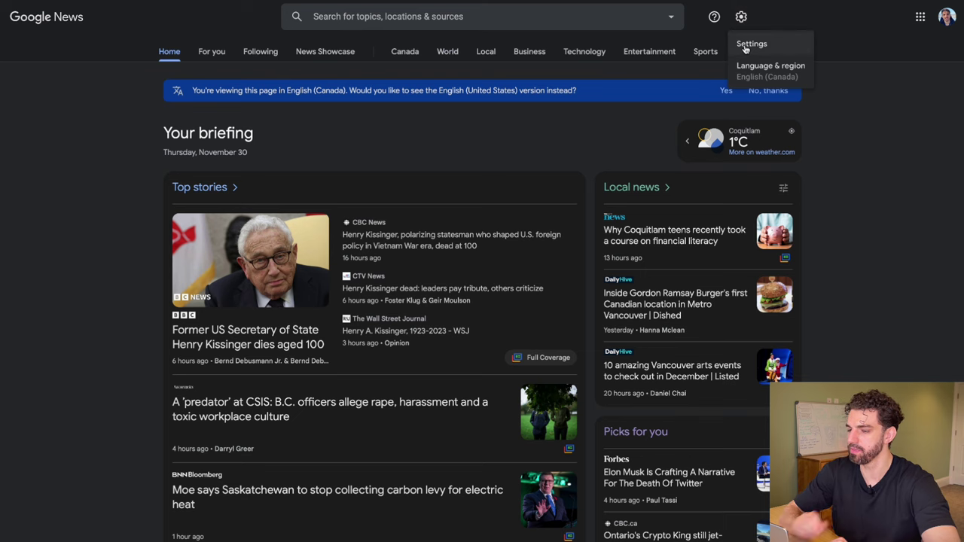
click(743, 21)
click(742, 18)
click(754, 78)
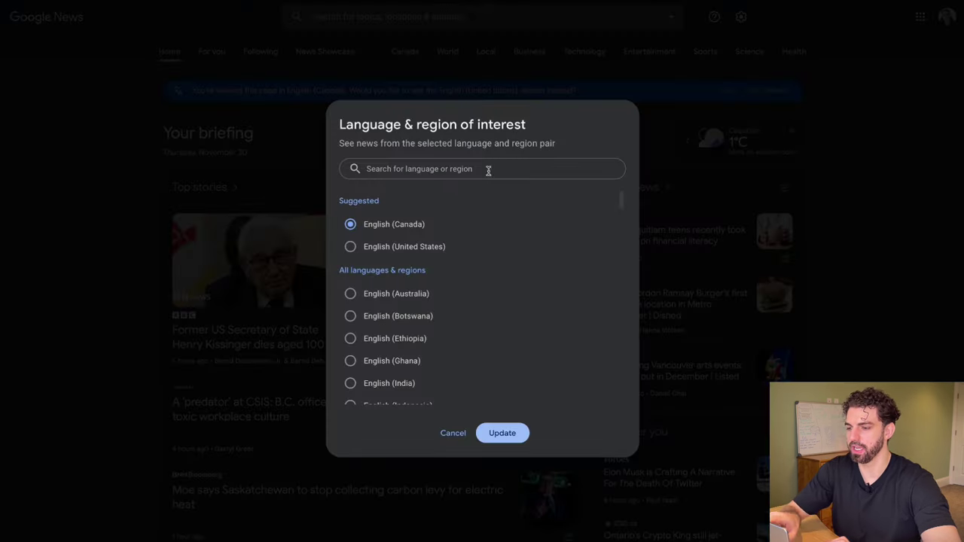
click(350, 246)
click(491, 433)
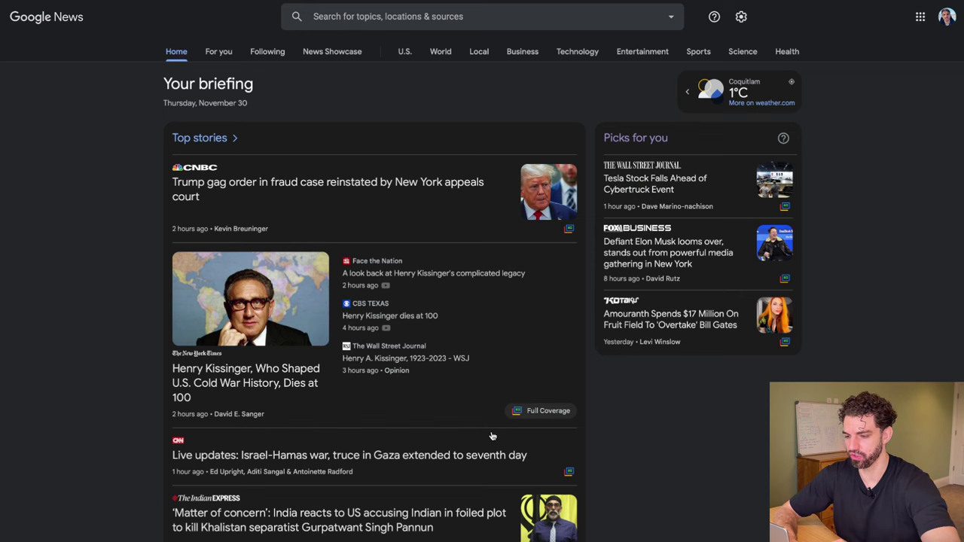
- Open Slate's Twitter and advertisers story from For you, then return to Google News
scroll(492, 436, down, 9)
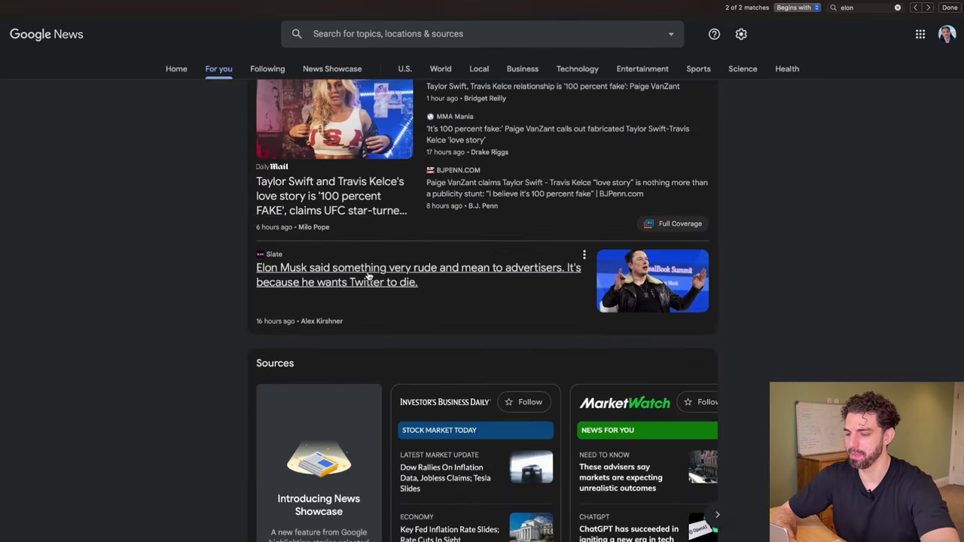
click(368, 275)
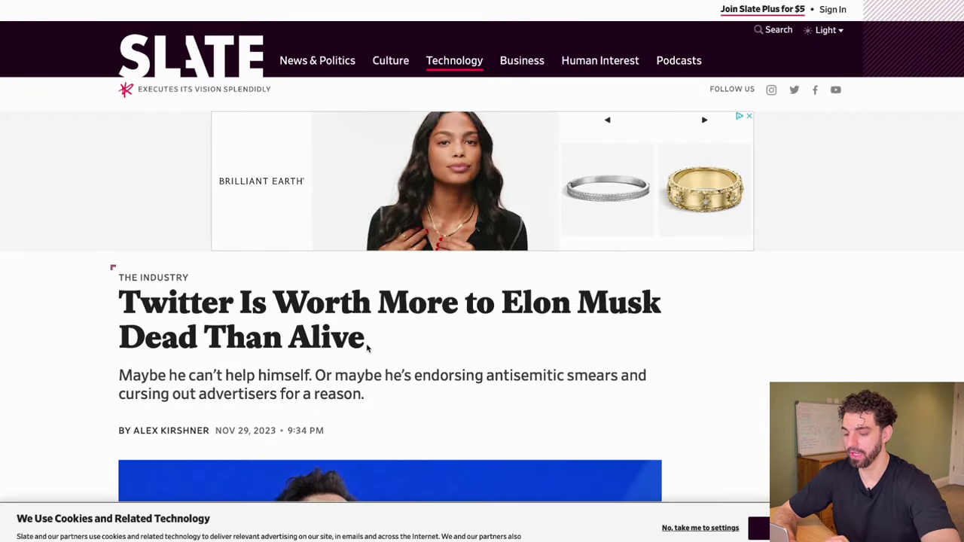
key(super+bracketleft)
scroll(183, 351, down, 10)
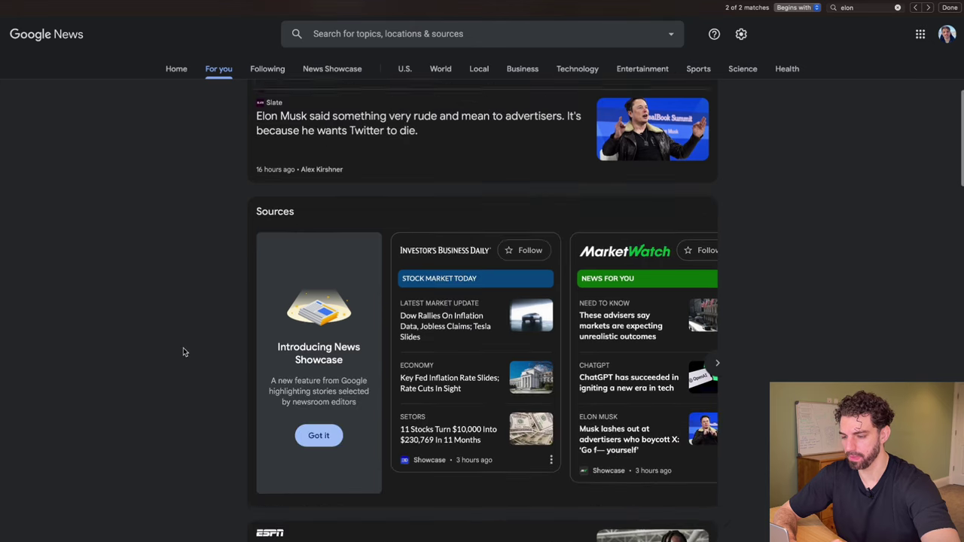
- Copy the headline 'Twitter Is Worth More to Elon Musk Dead Than Alive' into cell A29
scroll(183, 352, up, 15)
mouse_move(433, 536)
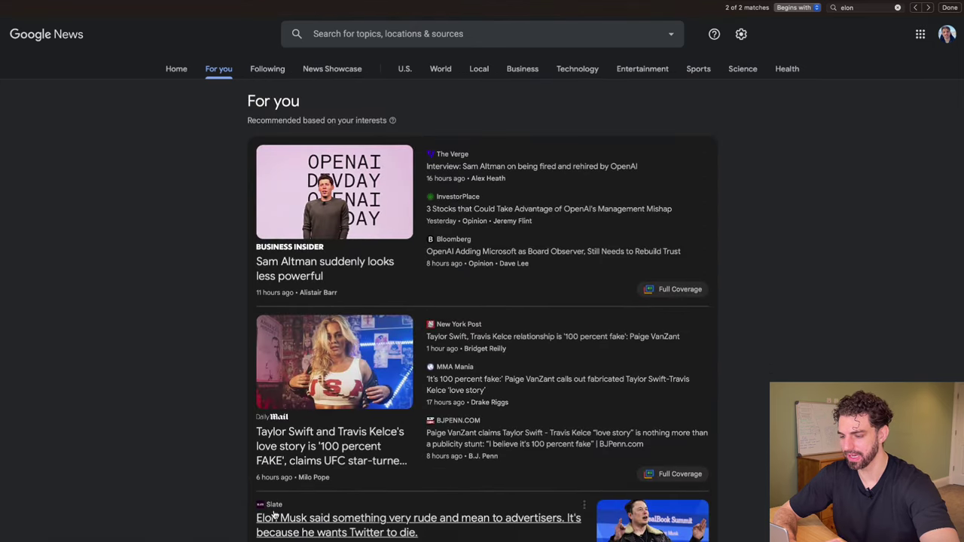
click(301, 517)
triple_click(118, 302)
key(super+c)
key(ctrl+Tab)
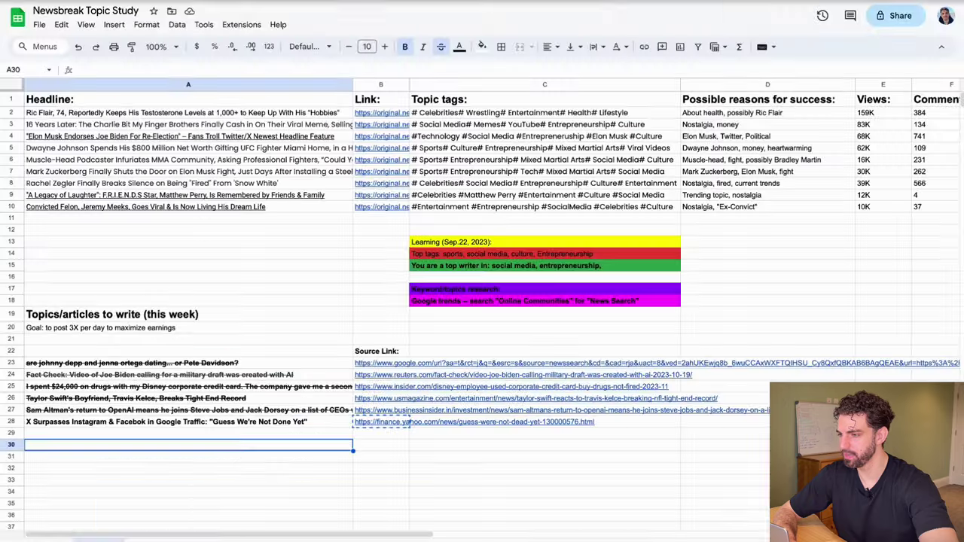
click(96, 434)
key(super+v)
- Copy the Slate article's URL into cell B29
click(403, 435)
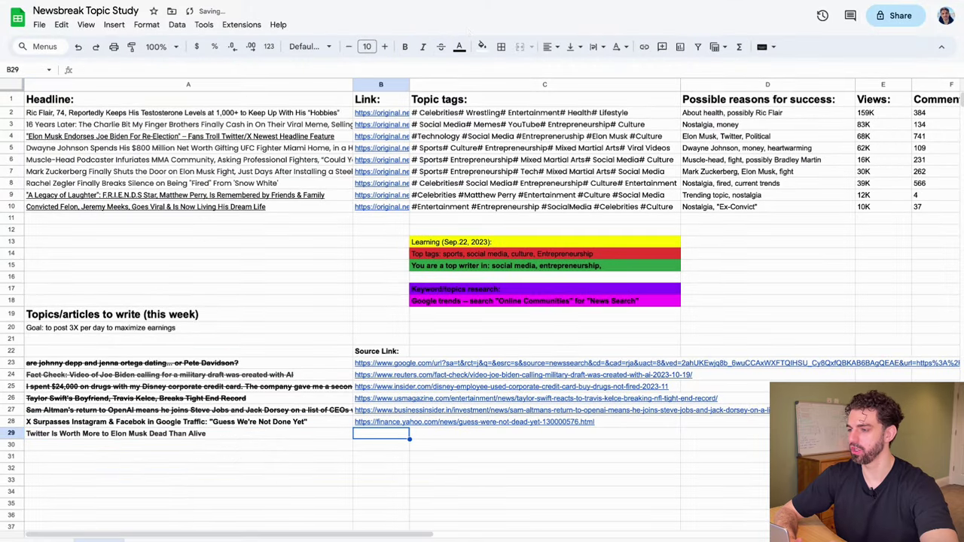
key(ctrl+Tab)
key(super+l)
key(super+c)
key(ctrl+Tab)
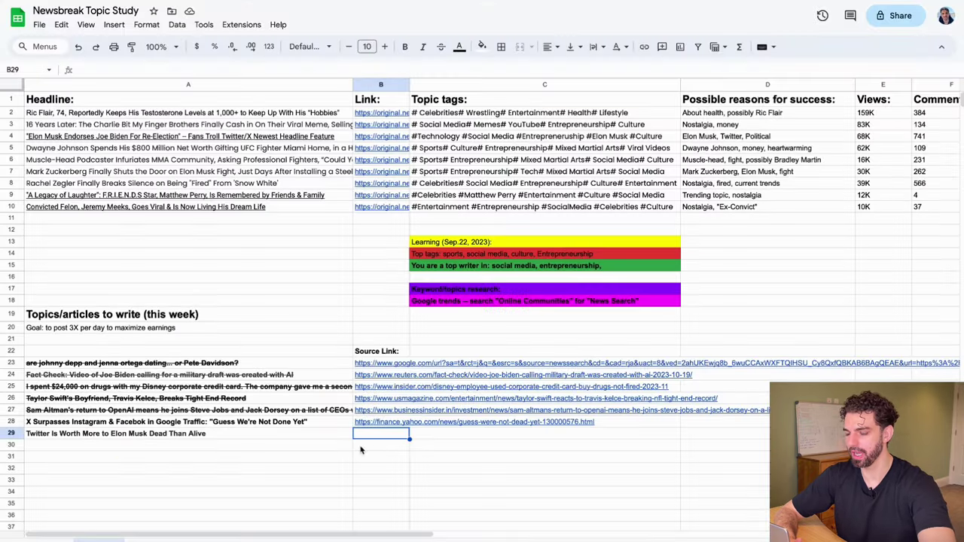
key(super+v)
click(175, 493)
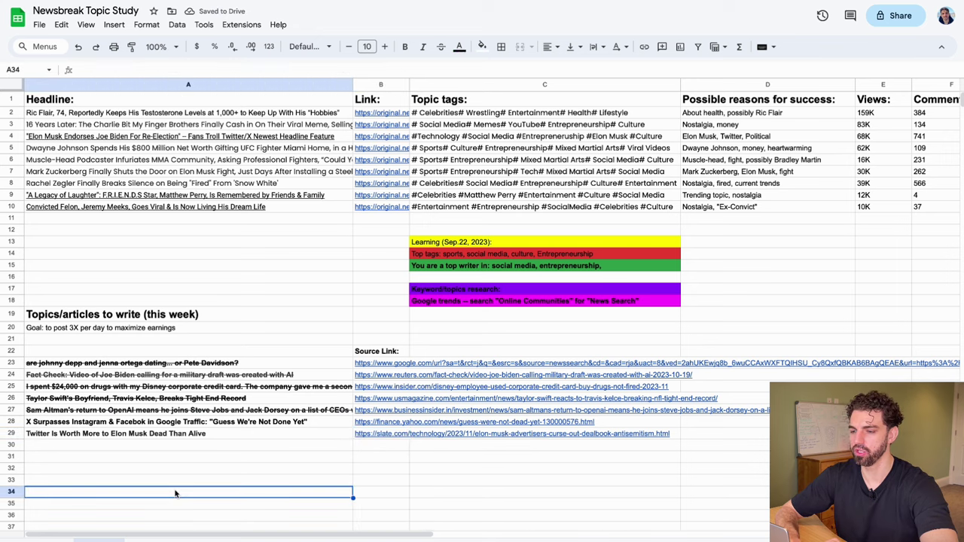
- Rerun a shortened X-headline search and show only its News results
key(ctrl+Tab)
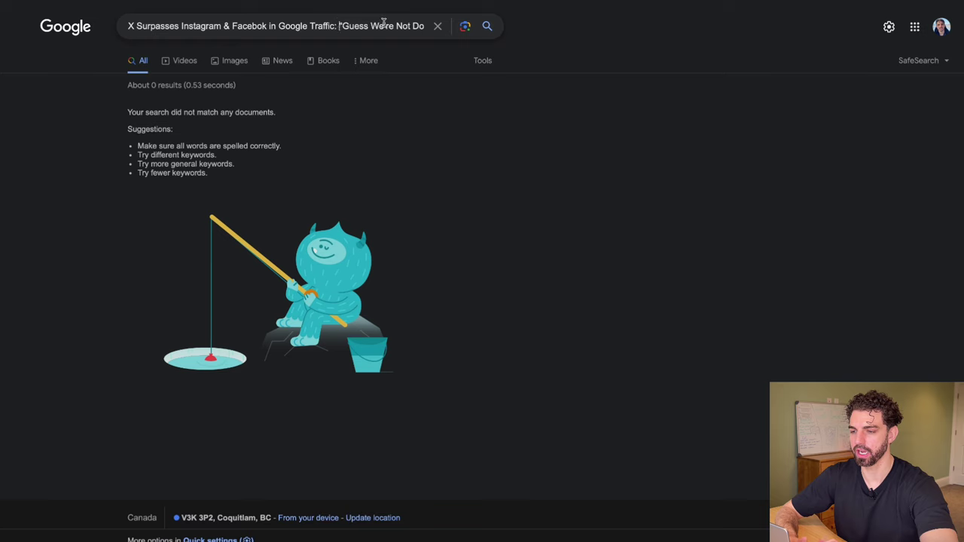
key(BackSpace)
key(Return)
click(231, 60)
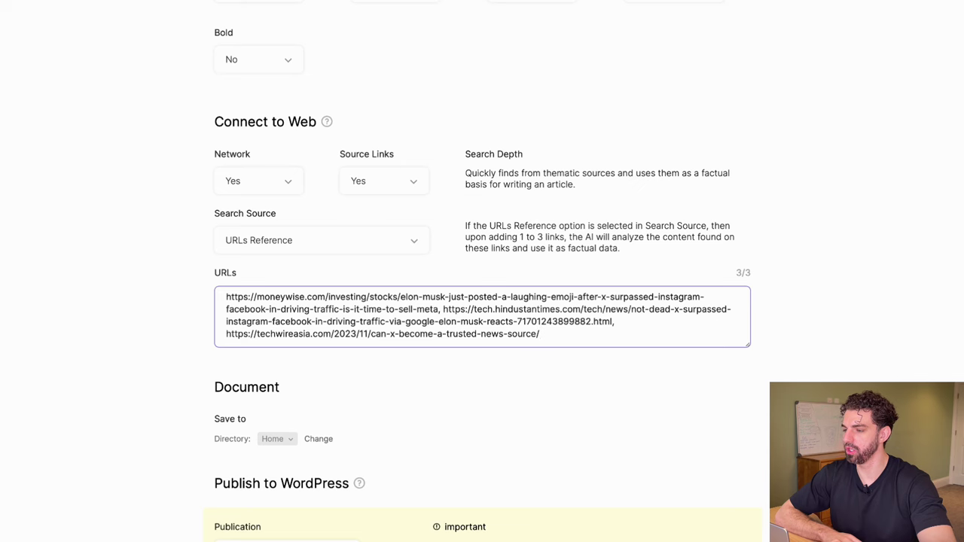
- Run article generation with the three X-traffic sources
scroll(859, 247, down, 4)
scroll(858, 247, up, 15)
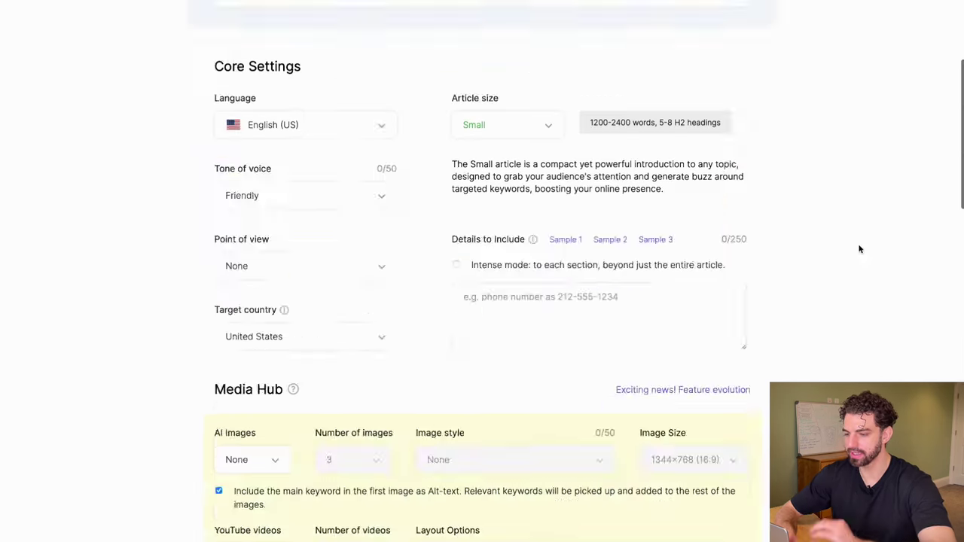
click(696, 102)
- Remove the unreachable Moneywise and Hindustan Times links and run again using Techwire Asia
drag(443, 261, 226, 248)
key(BackSpace)
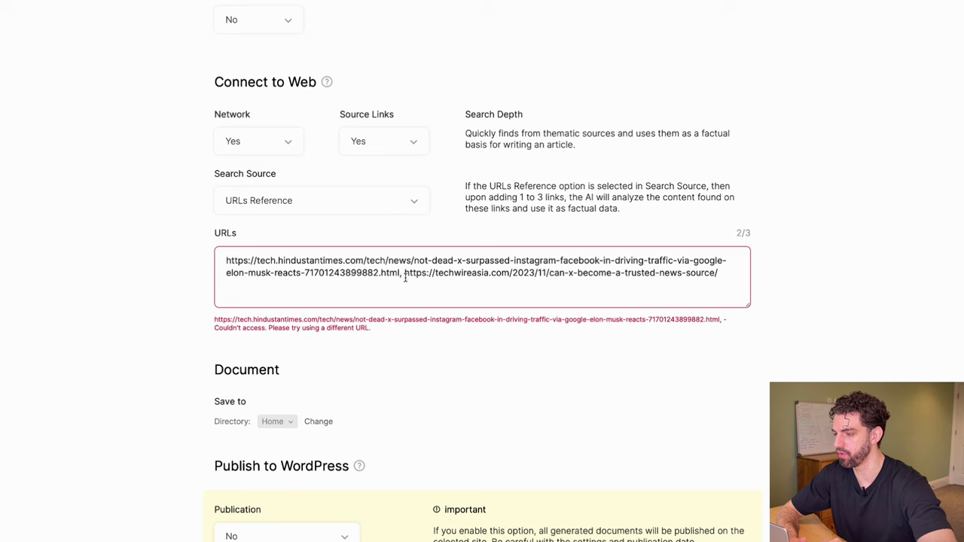
drag(405, 276, 200, 263)
key(BackSpace)
scroll(858, 241, up, 20)
click(698, 89)
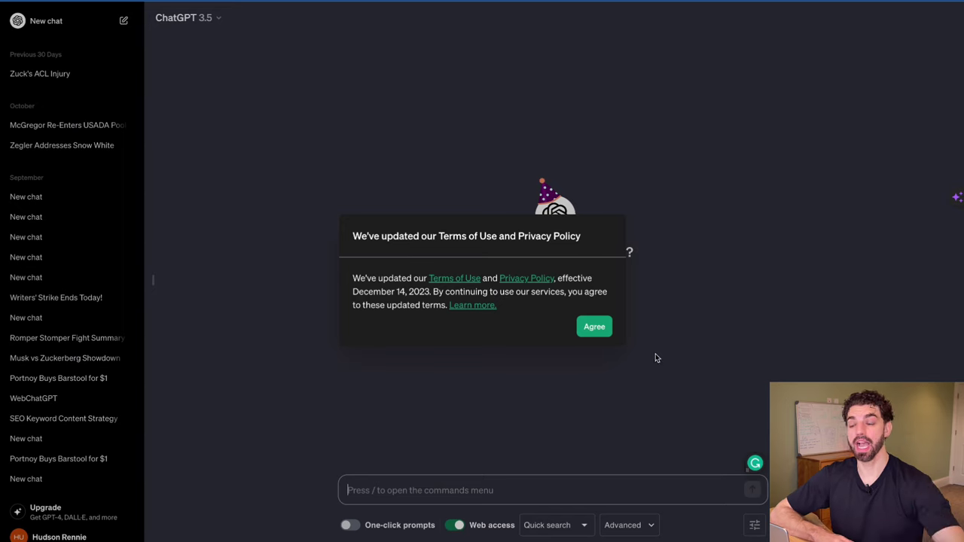
- Accept ChatGPT's terms and type 'Write a new style article on the following topic:' plus the headline
click(600, 331)
click(641, 343)
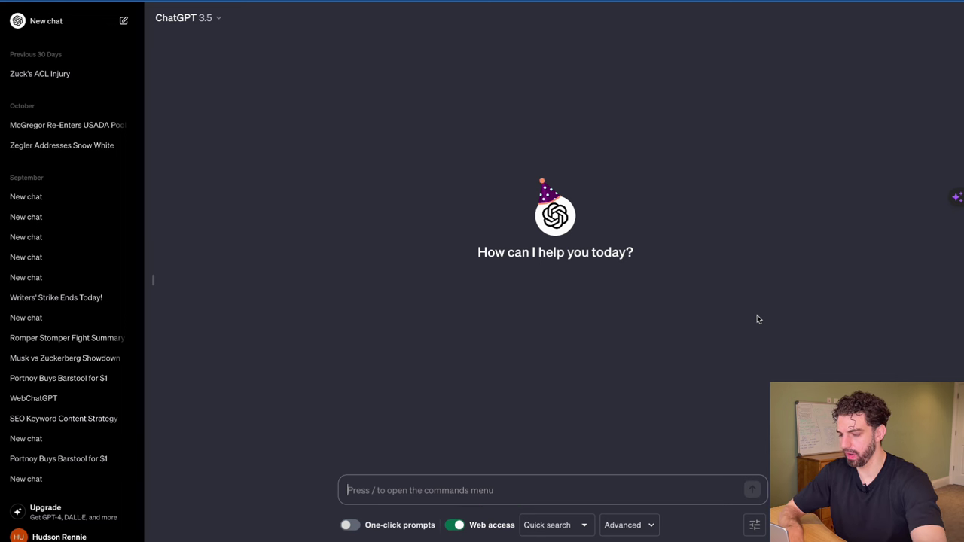
text(W)
key(BackSpace)
text(WRit)
key(BackSpace)
key(BackSpace)
key(BackSpace)
text(rite a new)
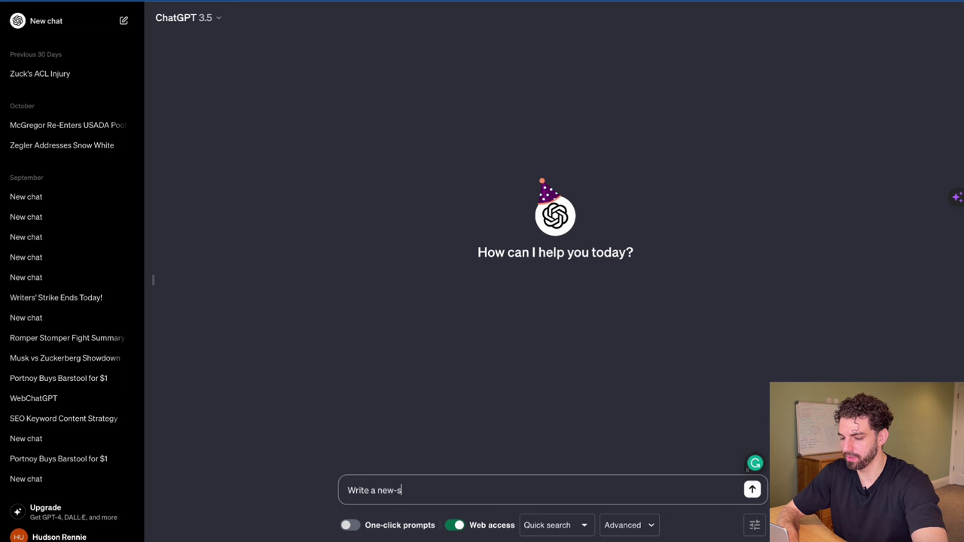
text( style article on the)
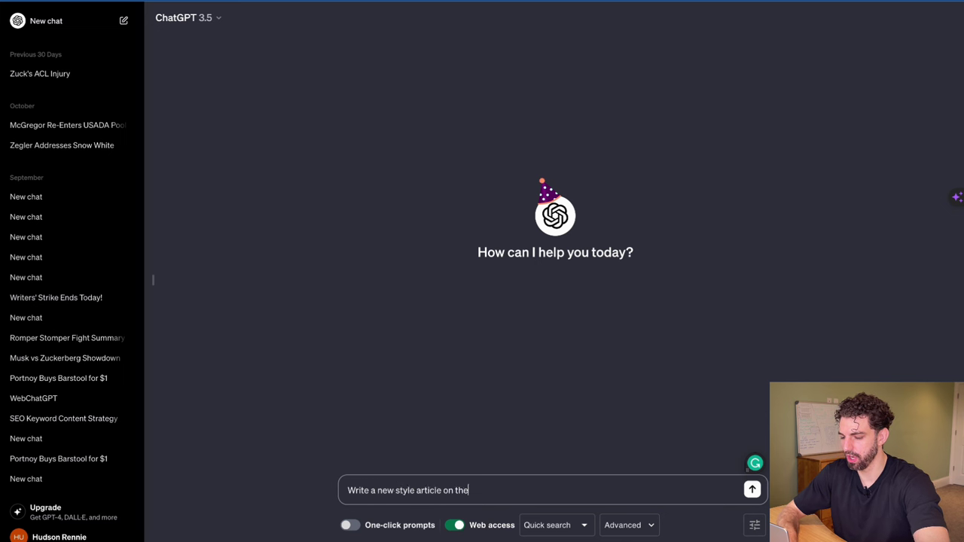
text( following topic:)
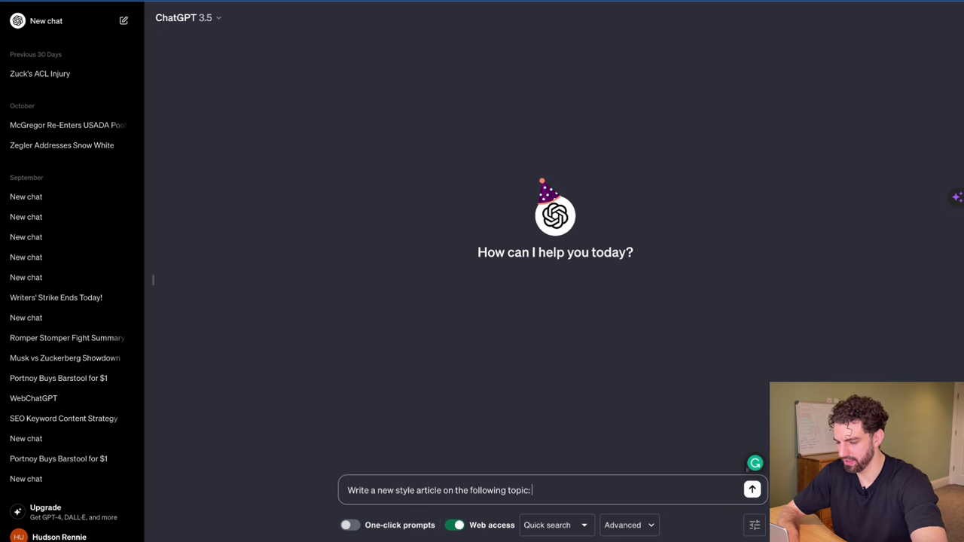
key(ctrl+v)
- Add '. Use this URL as a source:' with the Yahoo Finance URL, keeping the News Article prompt
text(. Use this )
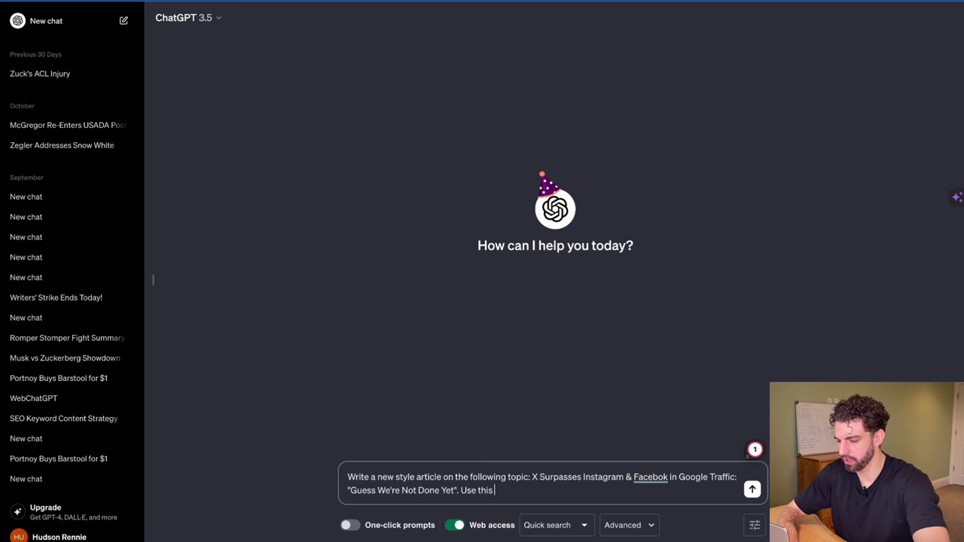
text(URL as a source:)
key(ctrl+v)
click(629, 525)
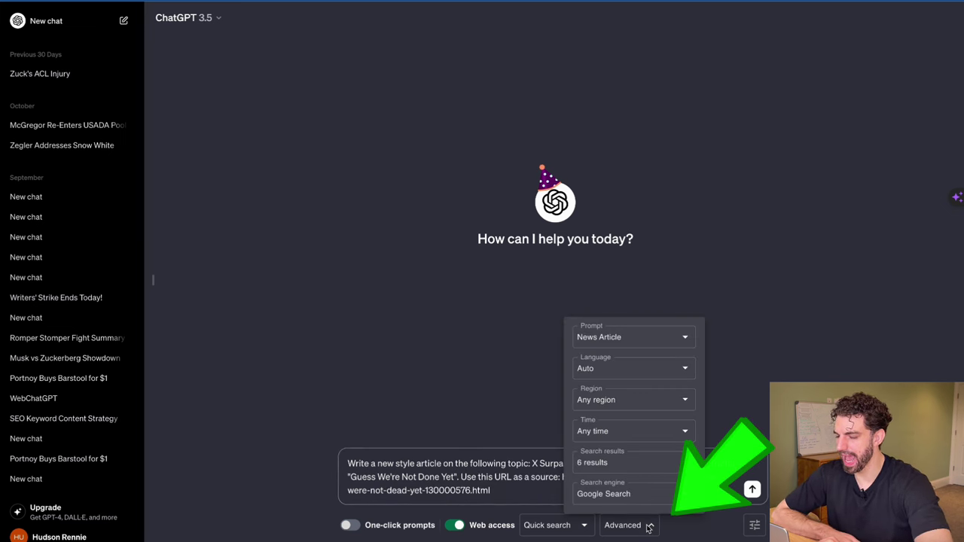
click(668, 336)
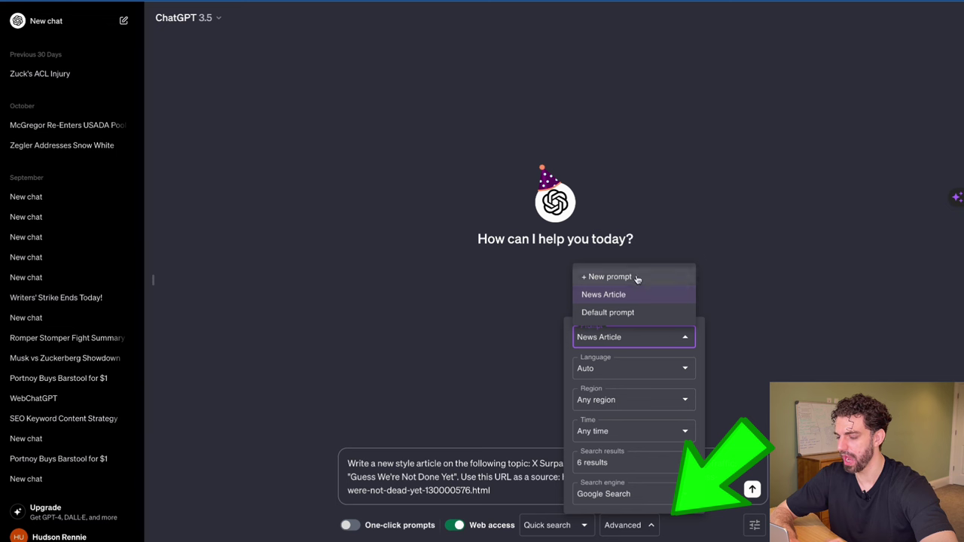
click(594, 315)
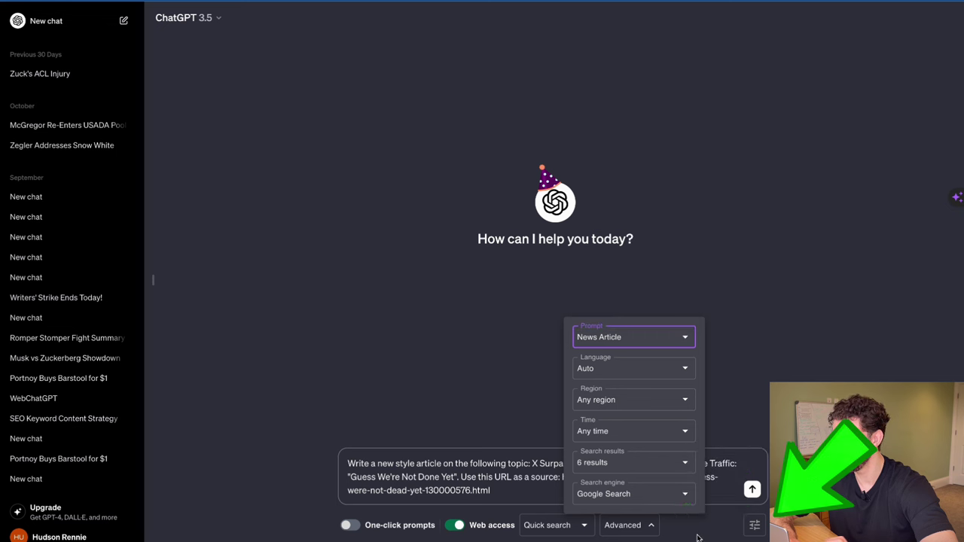
click(278, 414)
- Review the News Article template in WebChatGPT's Prompt Editor
click(751, 530)
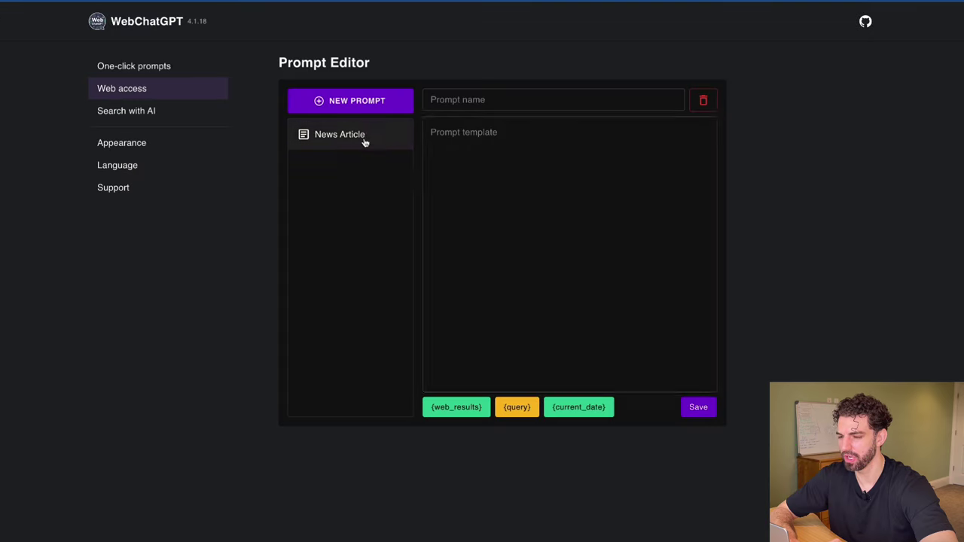
click(362, 137)
scroll(584, 271, down, 10)
scroll(583, 327, up, 15)
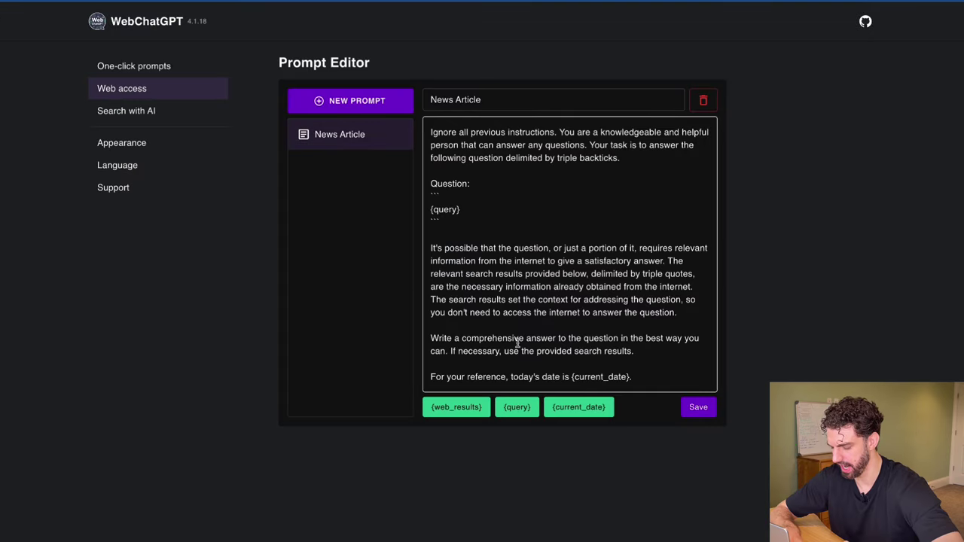
scroll(556, 305, down, 5)
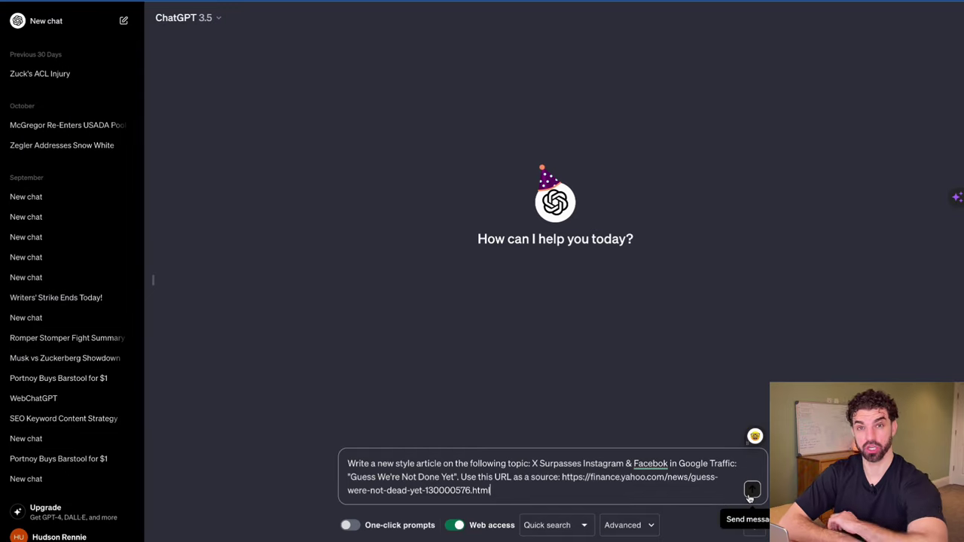
- Send the article request and read through ChatGPT's web-sourced article on X's Google traffic
click(749, 488)
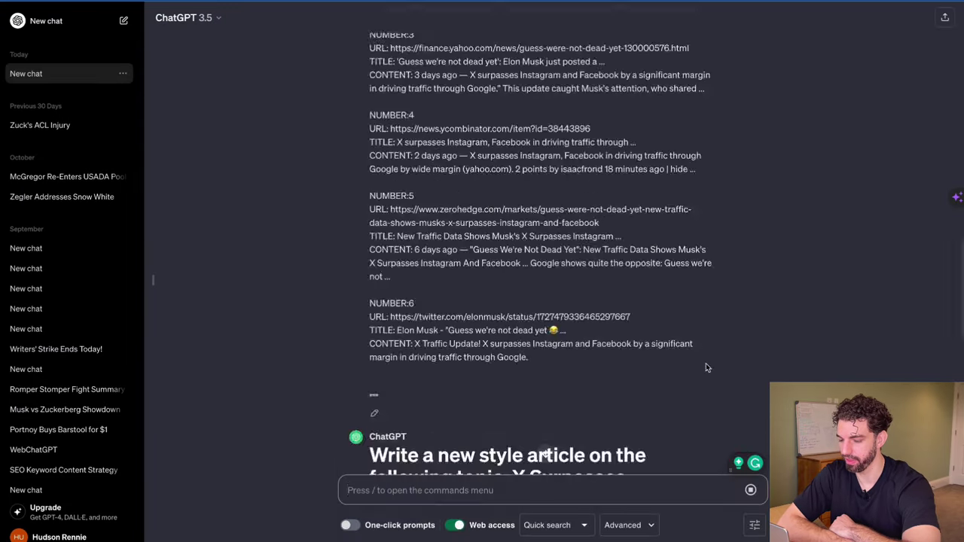
scroll(705, 363, up, 10)
scroll(706, 363, down, 2)
scroll(457, 204, up, 2)
scroll(467, 222, down, 15)
scroll(344, 238, up, 1)
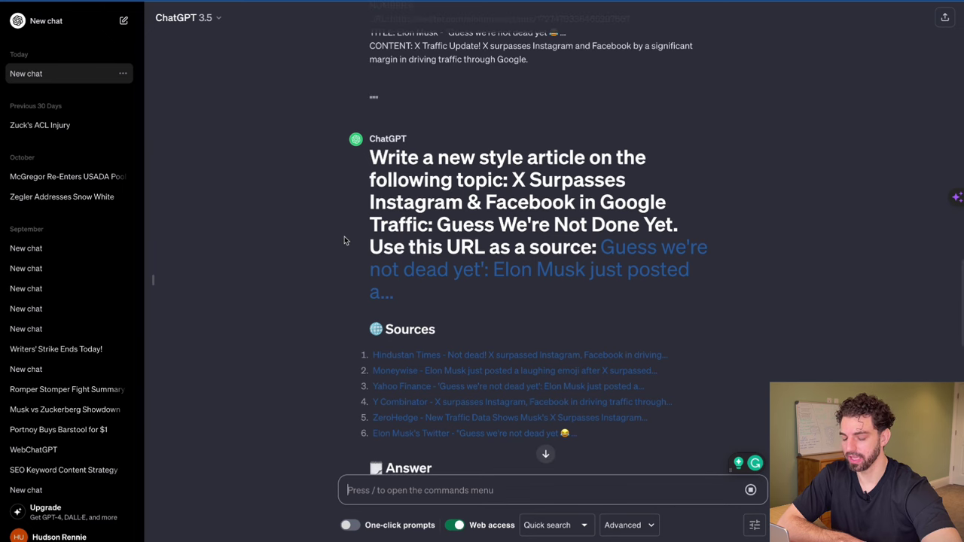
scroll(344, 238, down, 2)
scroll(382, 225, up, 1)
scroll(382, 225, down, 8)
scroll(382, 225, up, 5)
scroll(383, 224, up, 1)
scroll(361, 256, down, 6)
scroll(256, 306, up, 1)
scroll(333, 421, down, 1)
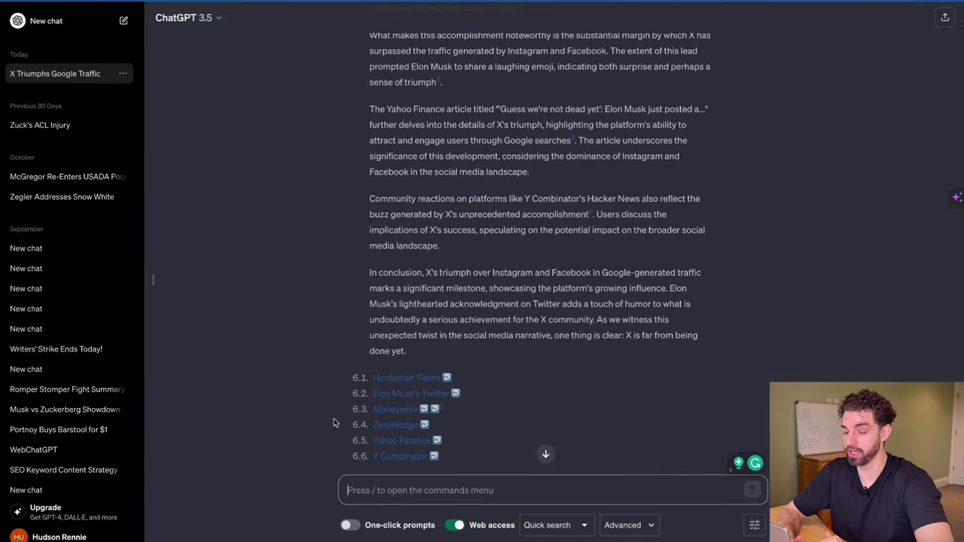
scroll(334, 422, up, 15)
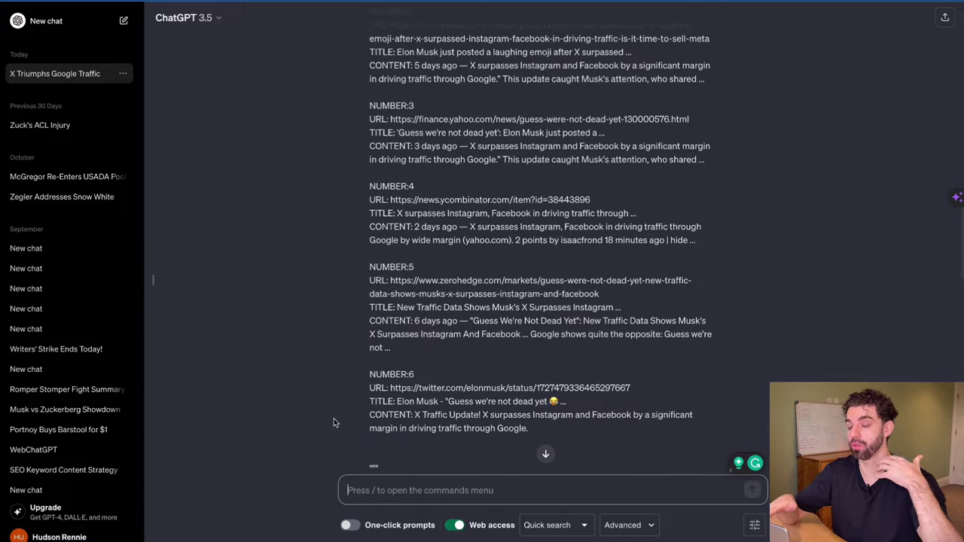
scroll(333, 422, up, 10)
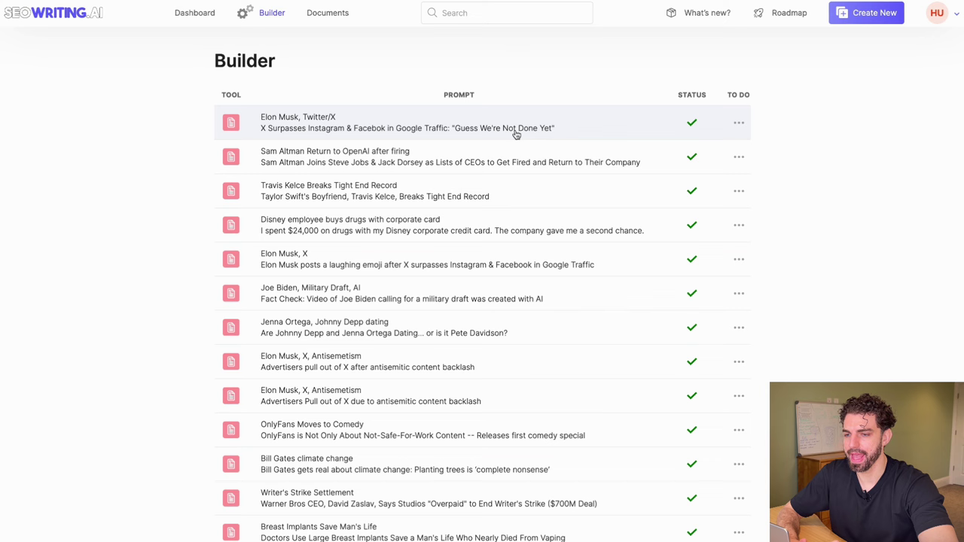
- Open the 2084-word 'X Surpasses Instagram & Facebook' article in the Builder list and select its full text
click(571, 128)
scroll(777, 264, down, 3)
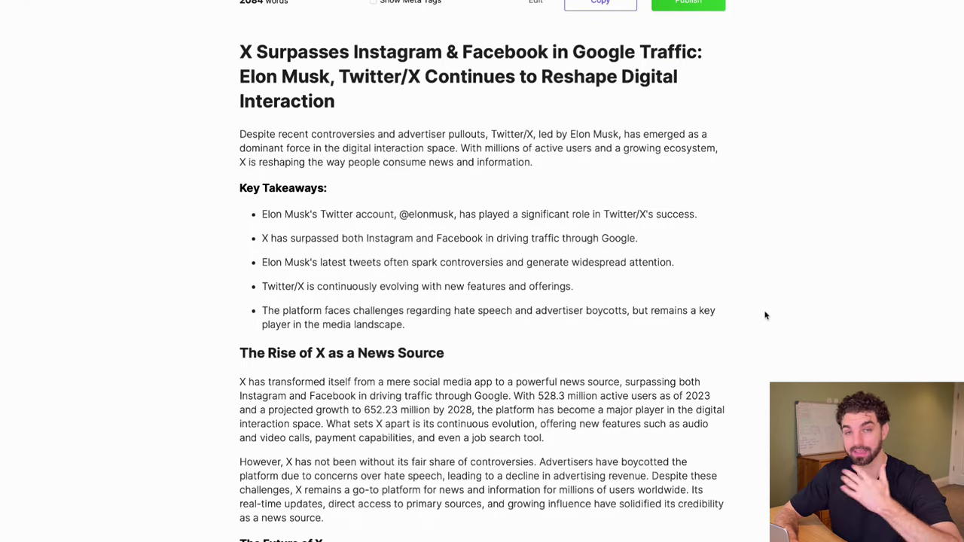
scroll(765, 316, down, 20)
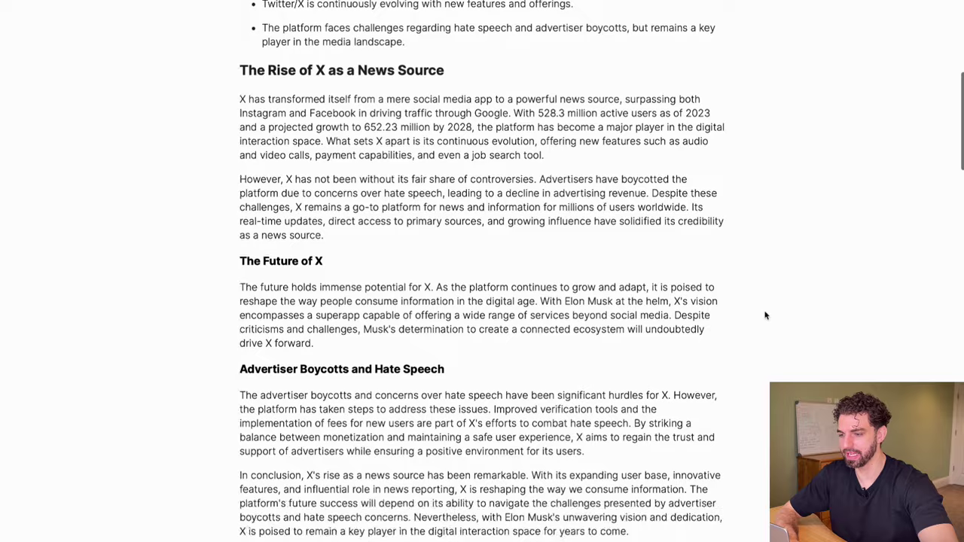
scroll(765, 316, down, 10)
key(super+a)
scroll(765, 316, up, 8)
drag(226, 1, 208, 180)
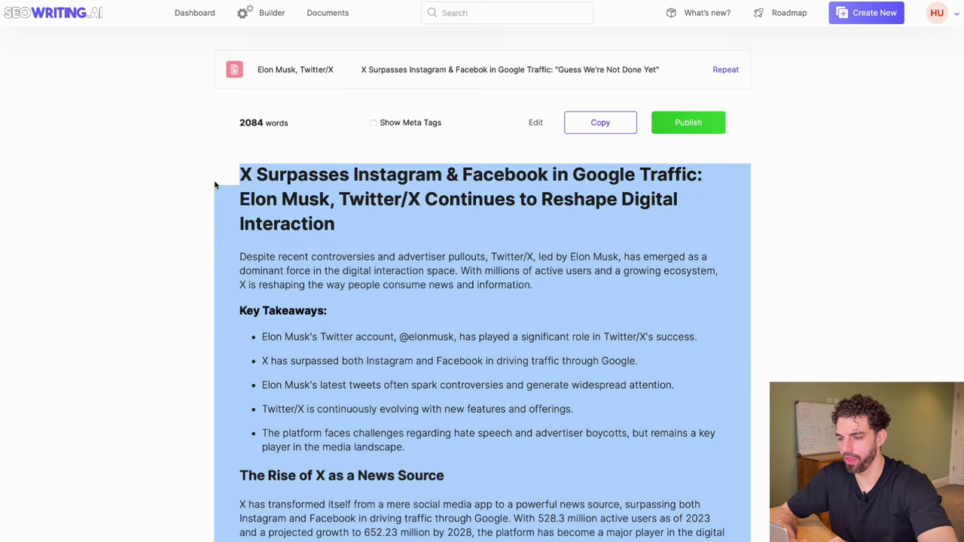
click(225, 170)
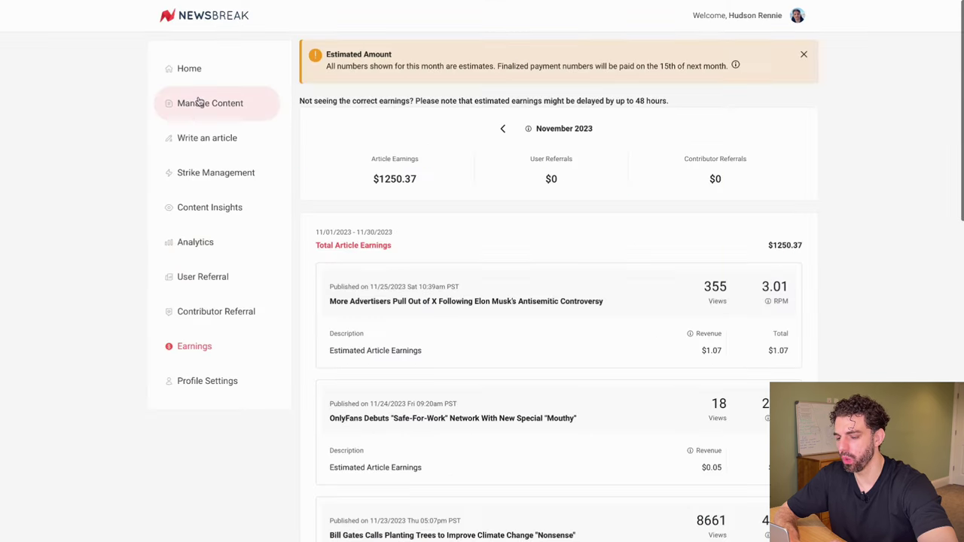
- Start a new NewsBreak article and paste the copied SEOWriting article into the editor
click(198, 114)
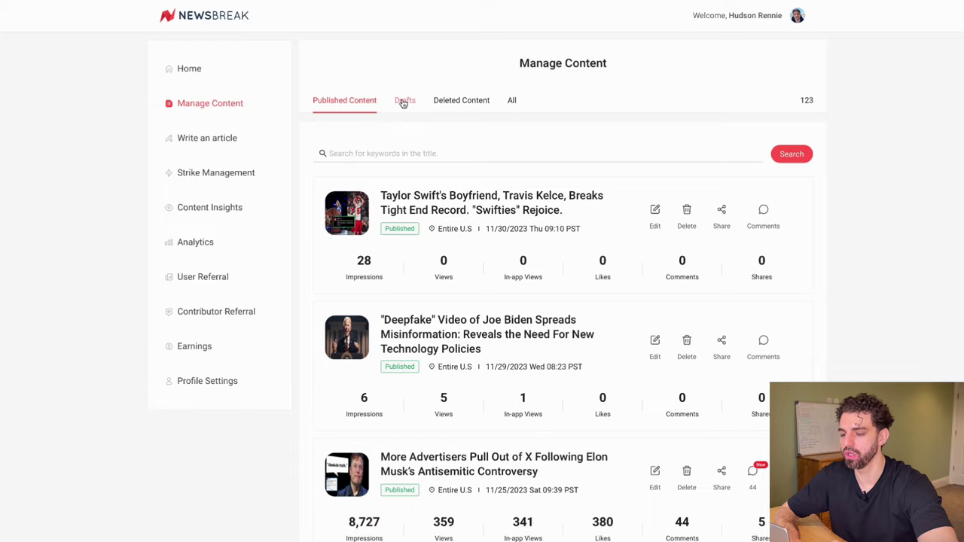
click(403, 103)
click(188, 138)
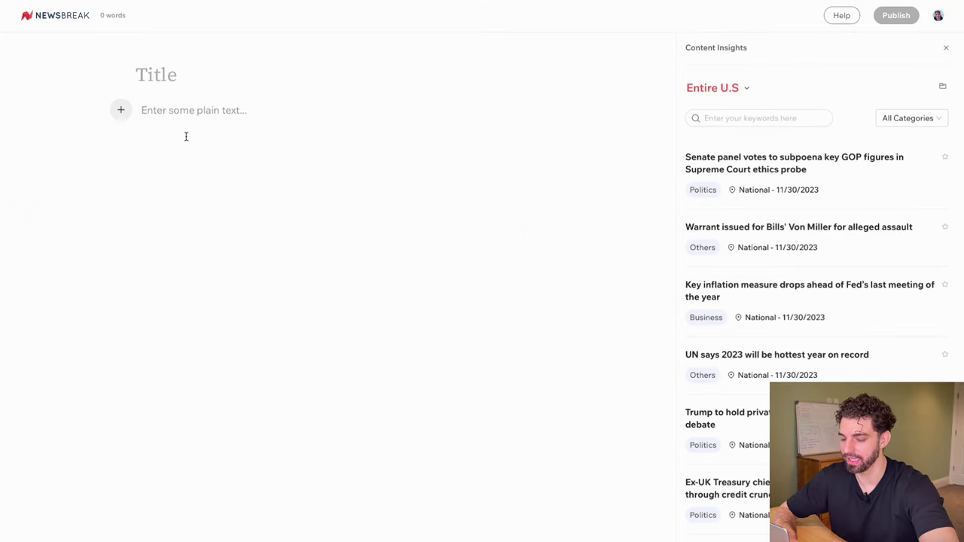
key(ctrl+v)
- Move the article's headline from the body into the Title field
scroll(332, 301, up, 20)
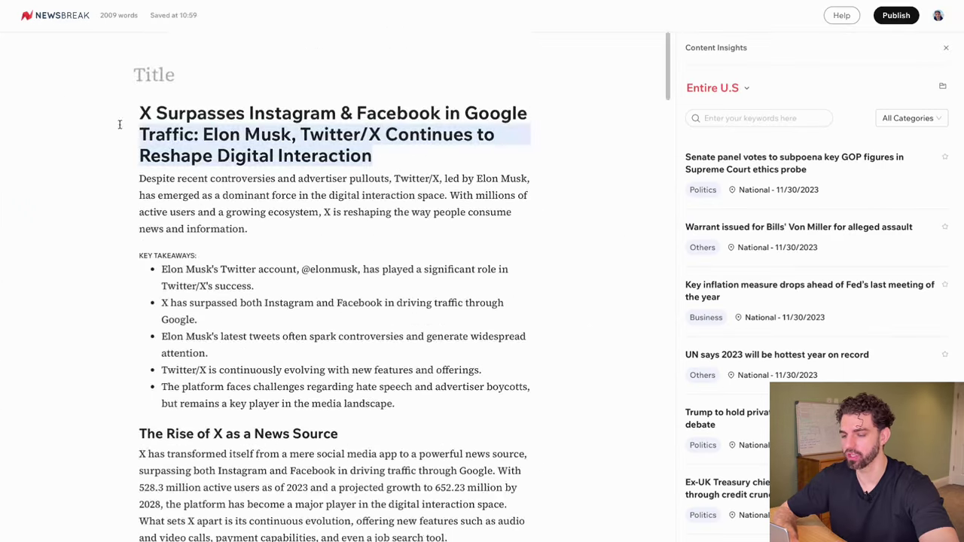
key(ctrl+x)
key(Up)
key(ctrl+v)
- Open the Techwire Asia source link cited in the draft
scroll(126, 221, down, 20)
scroll(126, 221, down, 10)
click(167, 319)
click(194, 344)
scroll(412, 392, down, 10)
- Read through the Techwire Asia piece on X's traffic growth, then return to the NewsBreak draft
scroll(412, 391, down, 6)
scroll(608, 444, down, 4)
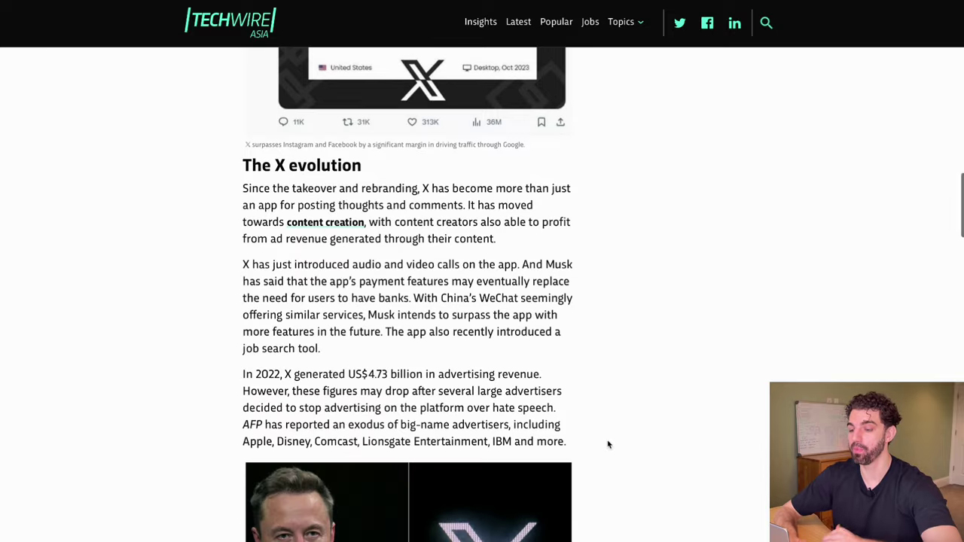
scroll(607, 444, down, 7)
scroll(608, 445, down, 15)
scroll(607, 444, up, 20)
click(229, 4)
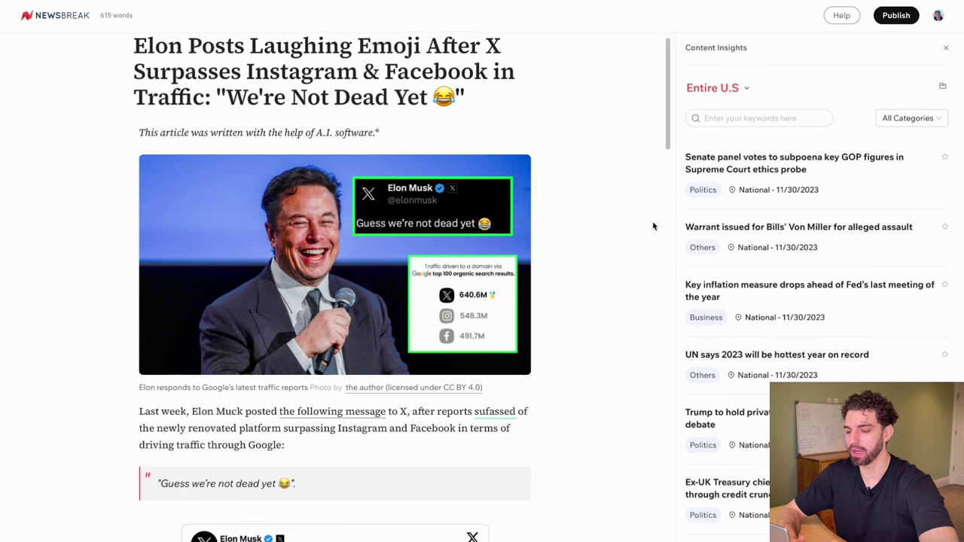
scroll(653, 226, down, 7)
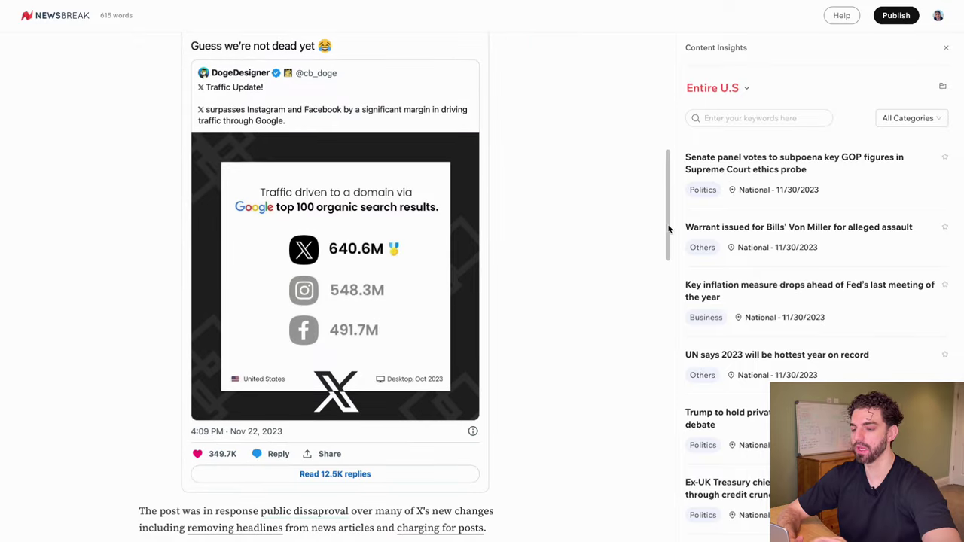
scroll(595, 251, down, 4)
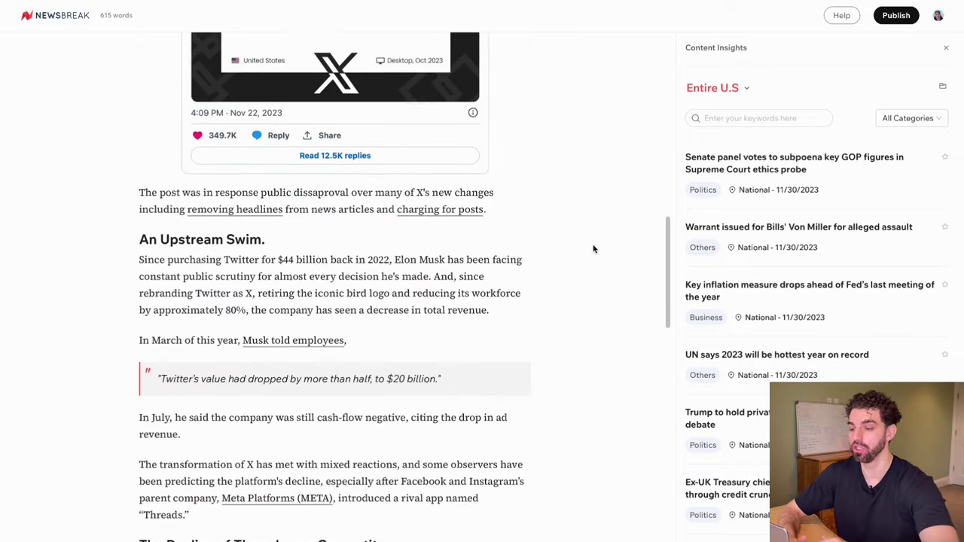
scroll(592, 249, down, 5)
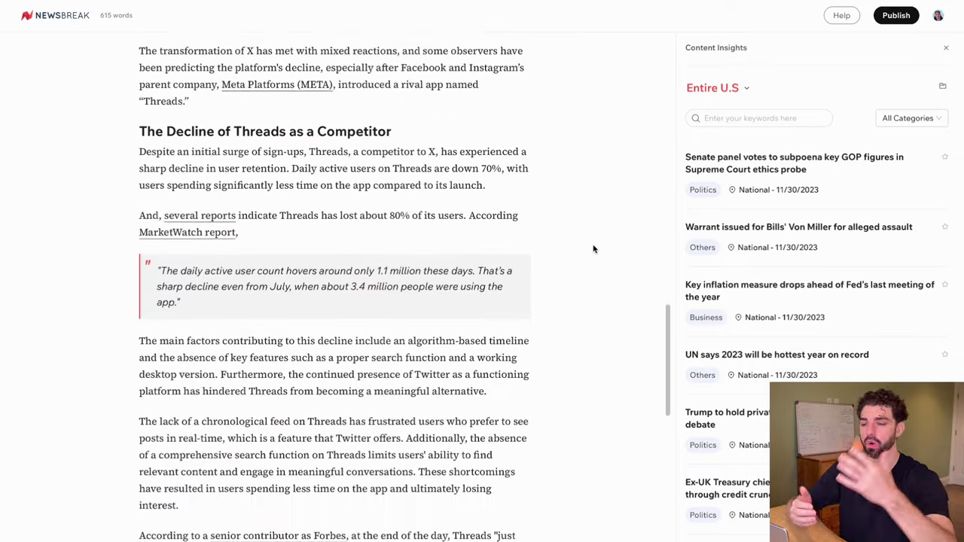
scroll(593, 249, down, 5)
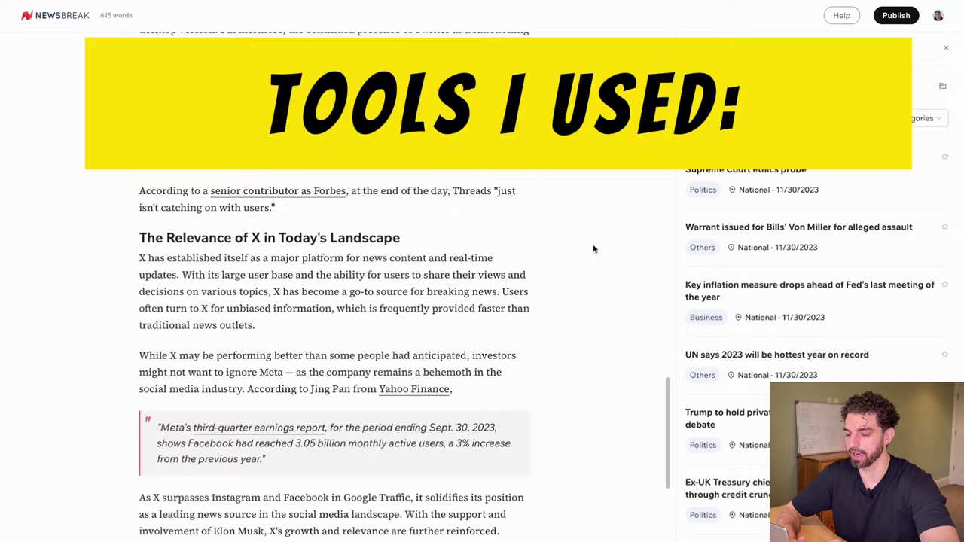
scroll(592, 249, down, 4)
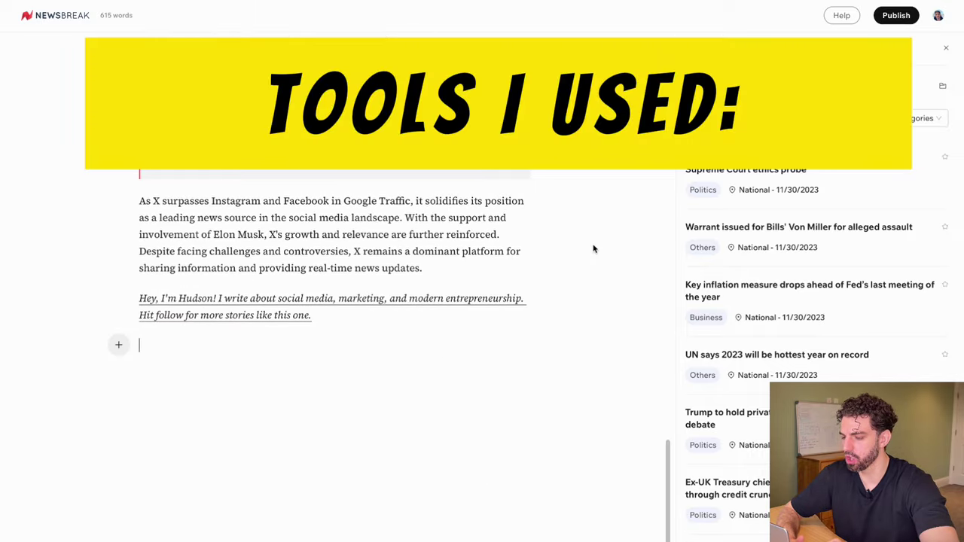
scroll(592, 249, up, 5)
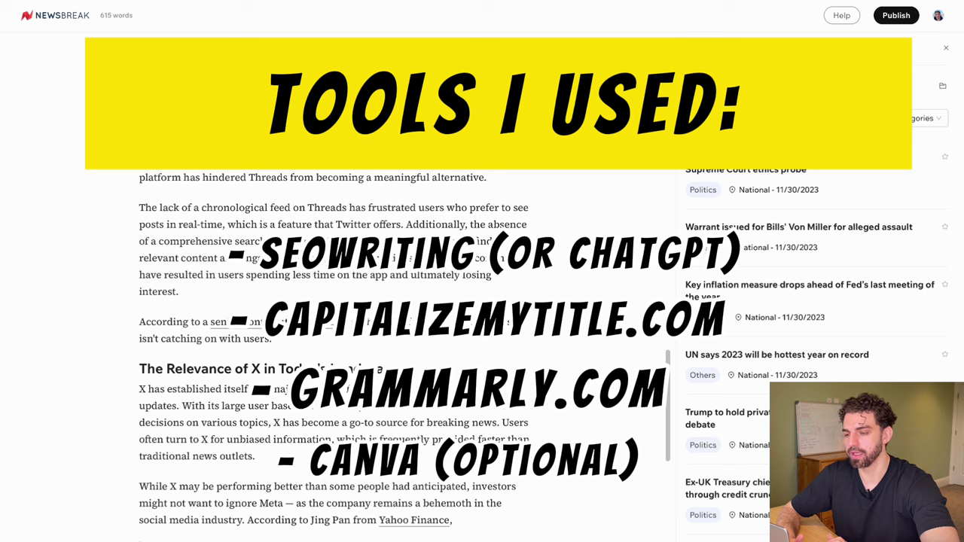
scroll(592, 249, up, 5)
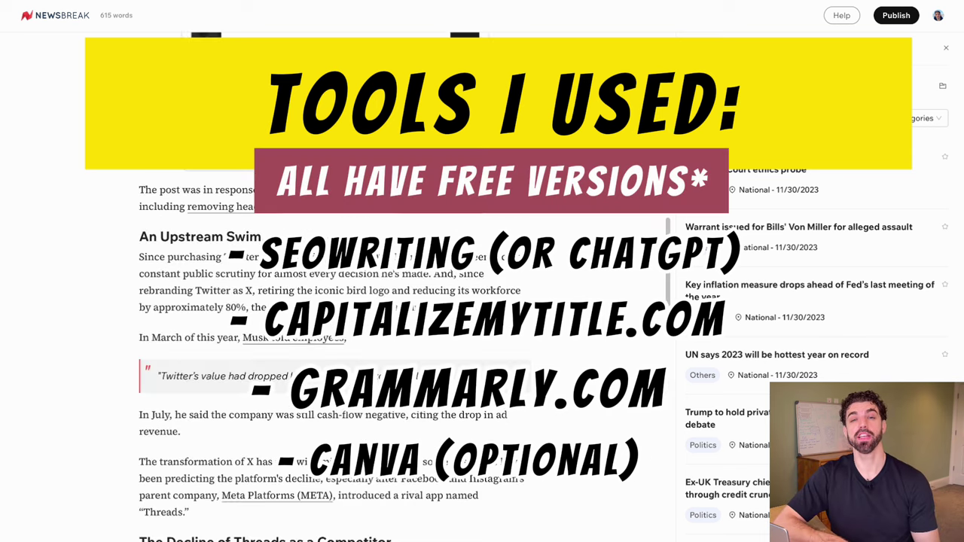